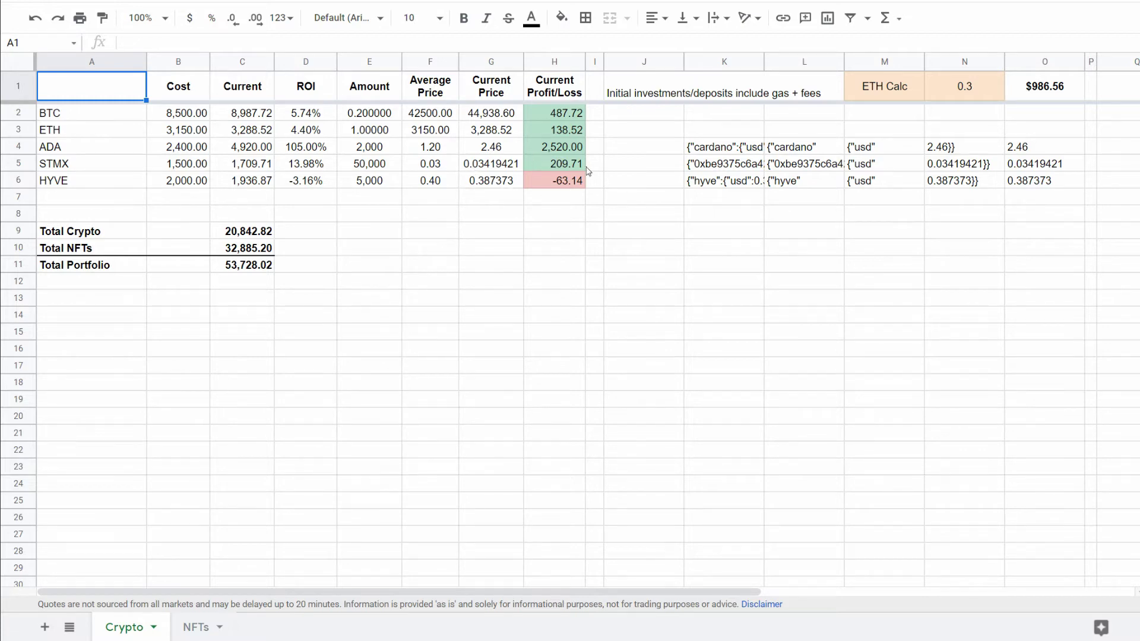
Review the coin name column, the BTC–HYVE tickers and the Total Crypto/NFTs/Portfolio labels
left_click(408, 263)
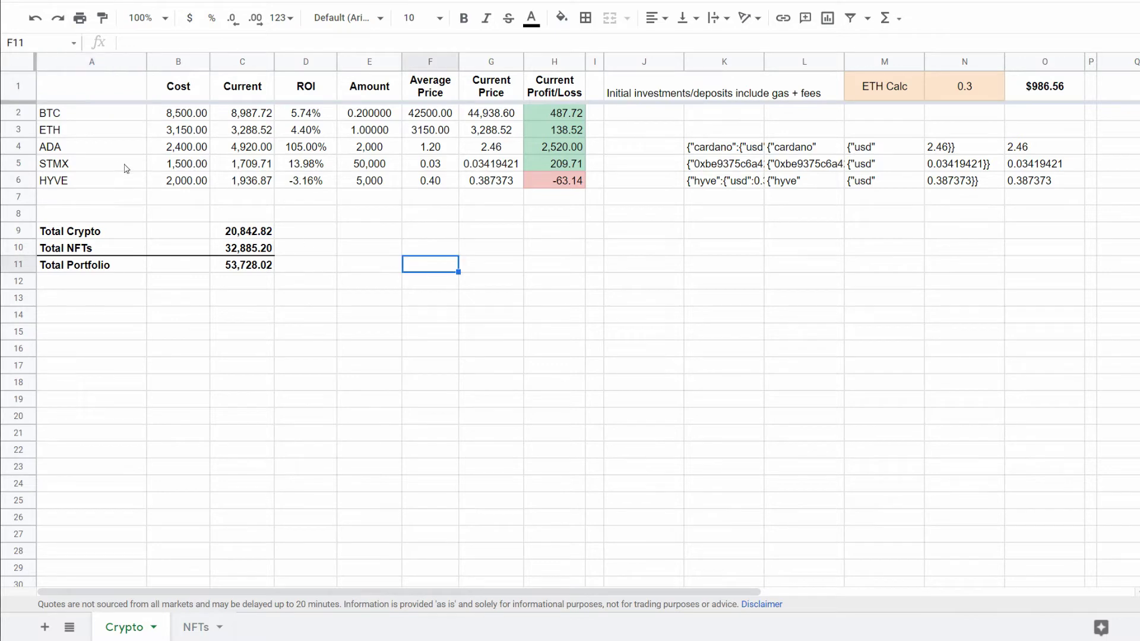
left_click(95, 66)
left_click(196, 336)
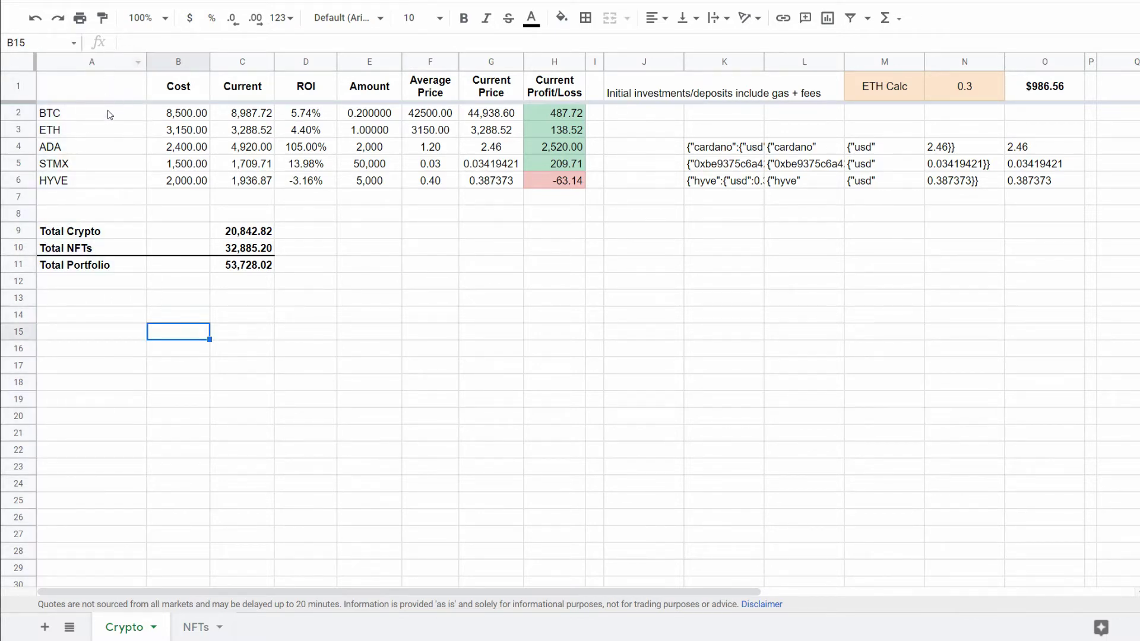
left_click_drag(108, 116, 97, 189)
left_click(142, 373)
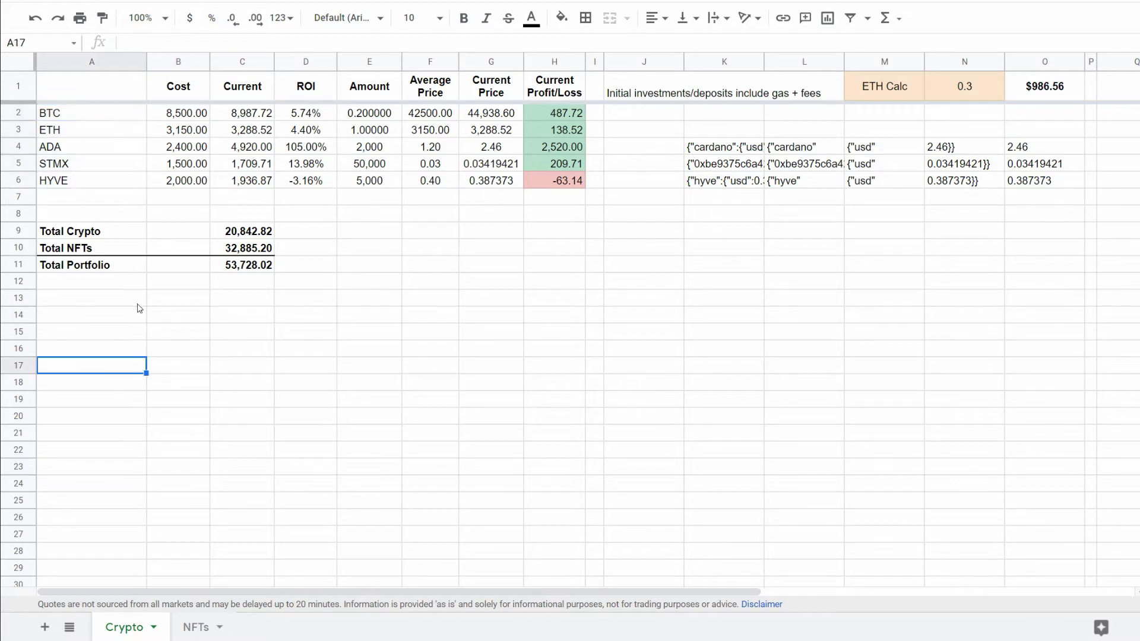
left_click_drag(109, 234, 102, 271)
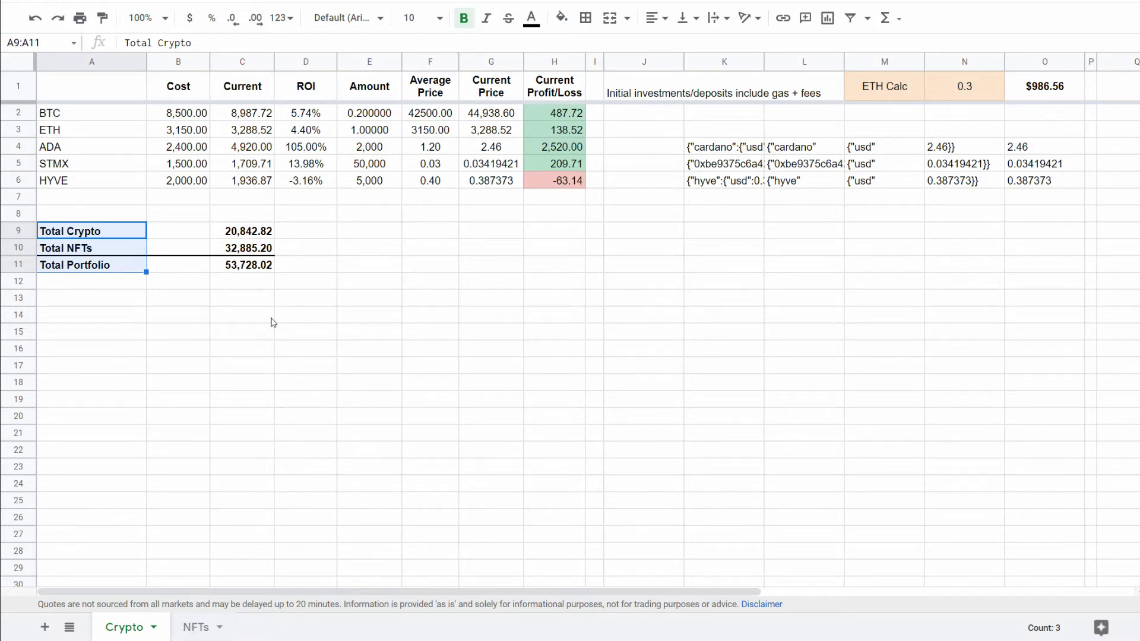
left_click(178, 365)
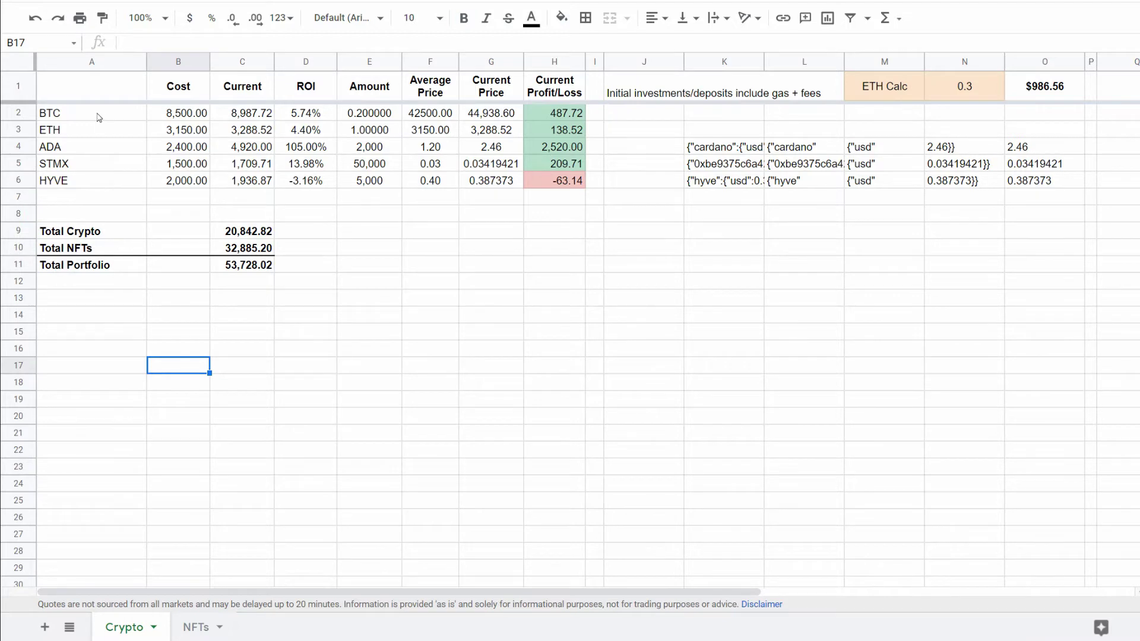
Highlight the BTC row and the Cost and Current value columns
left_click(19, 113)
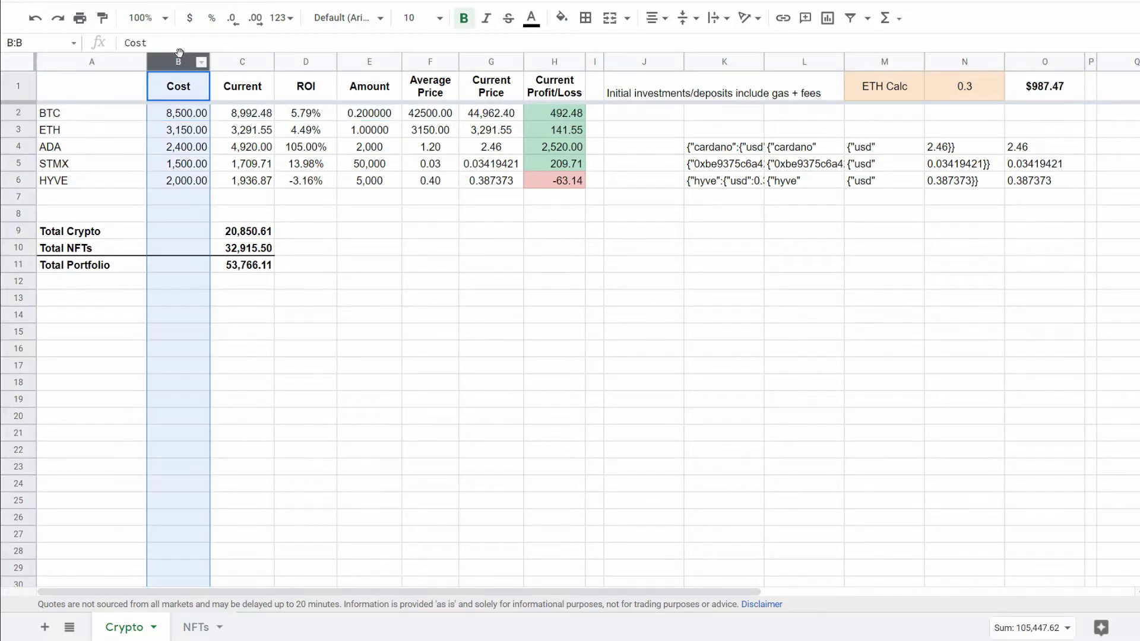
left_click(181, 62)
left_click(248, 63)
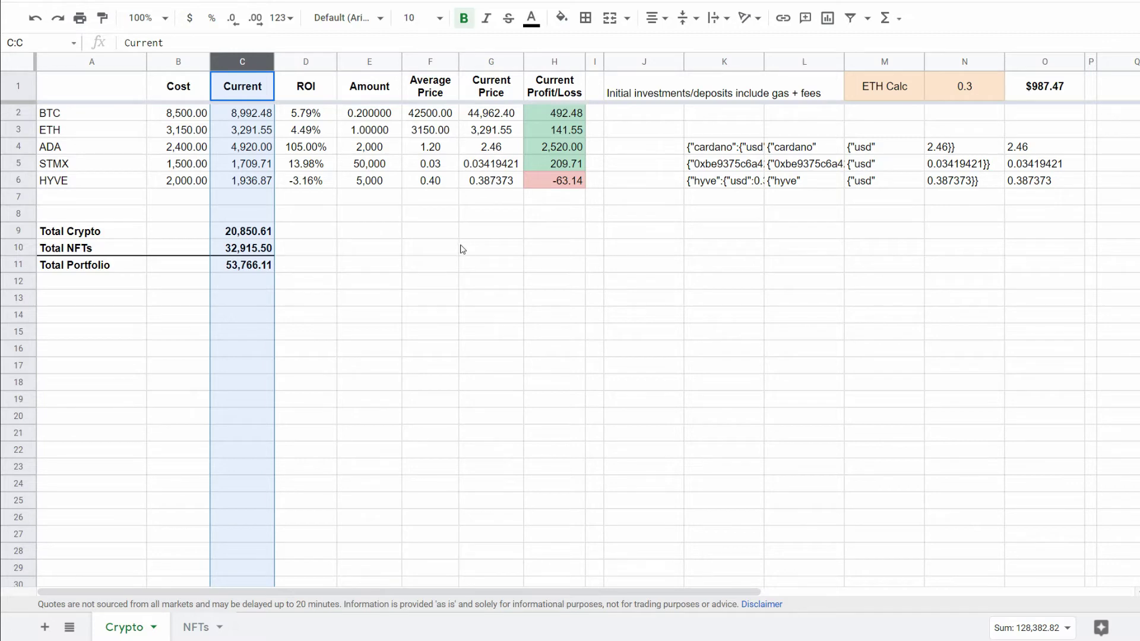
left_click(513, 250)
Inspect the BTC and ETH price formulas in G2 and G3 without changing them
left_click(491, 117)
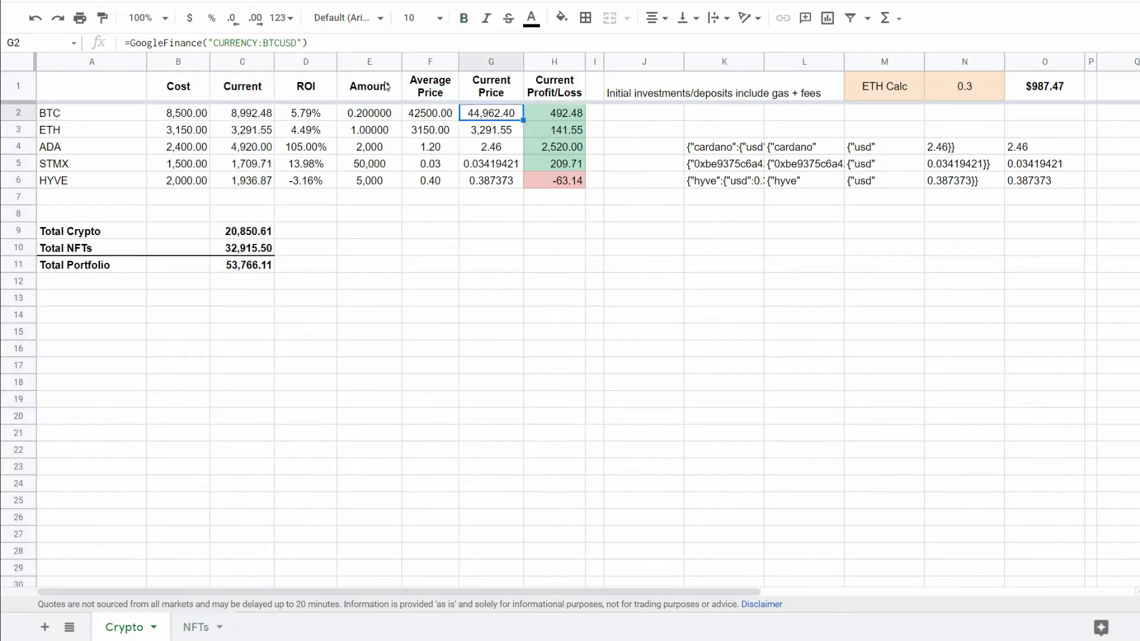
key("Return")
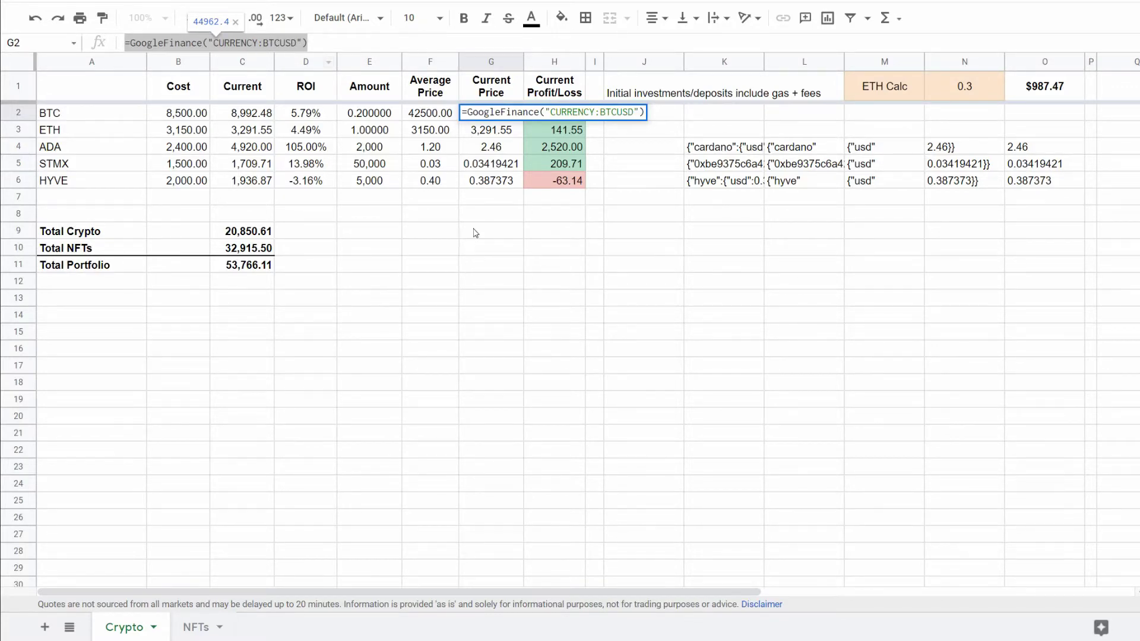
left_click(562, 233)
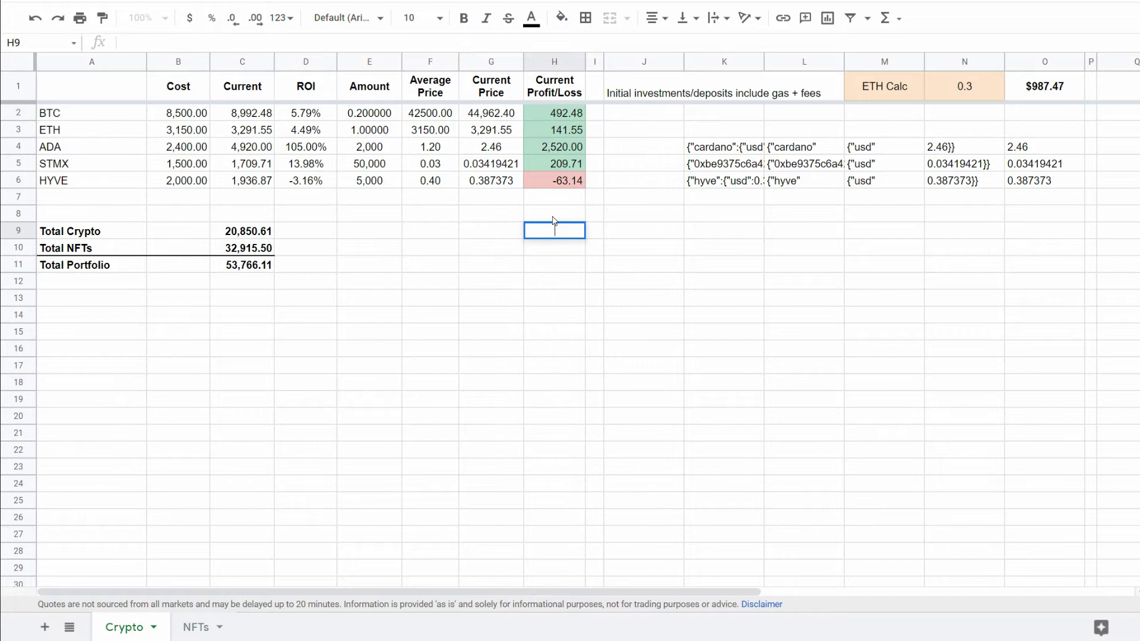
left_click(510, 129)
left_click_drag(308, 43, 111, 44)
key("Escape")
left_click(511, 286)
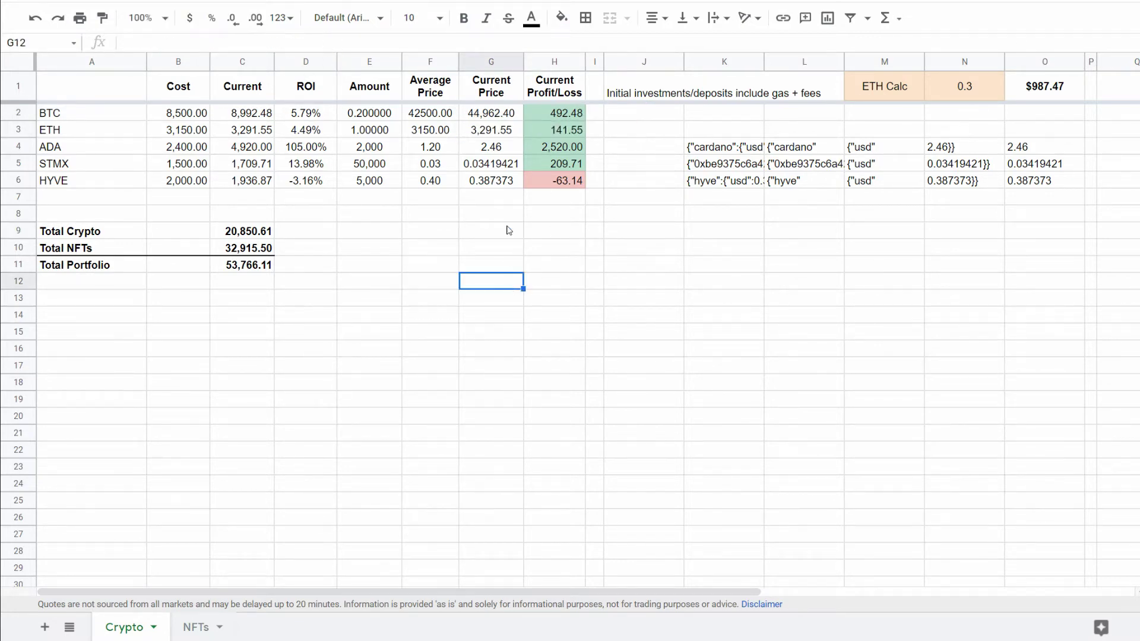
Select the ADA ticker and its cardano CoinGecko import cell K4
left_click(83, 149)
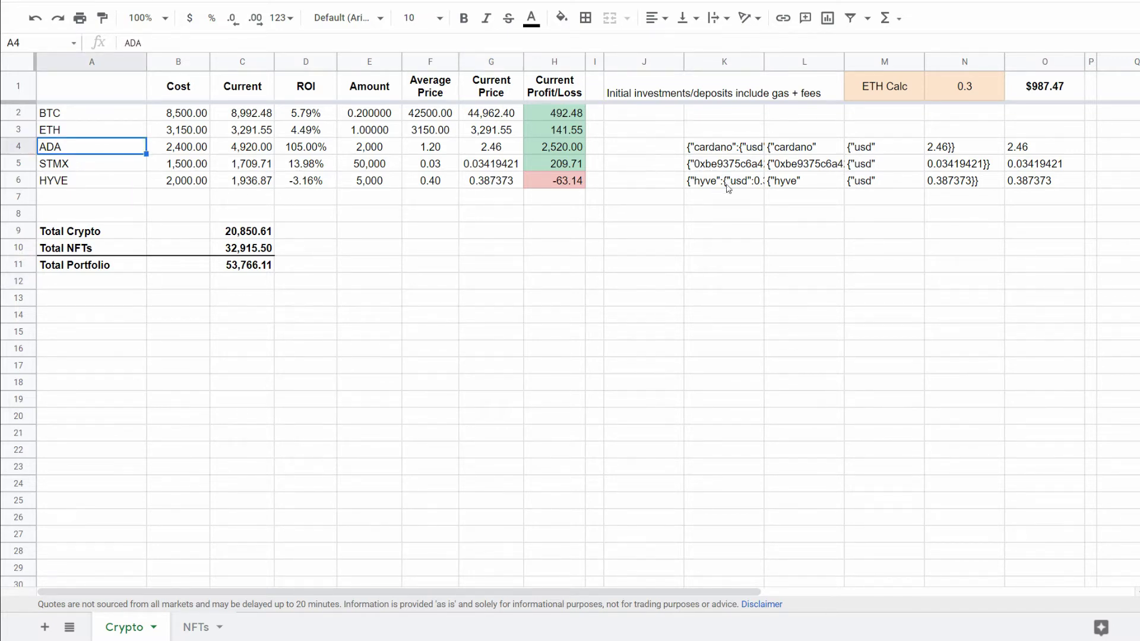
left_click(594, 313)
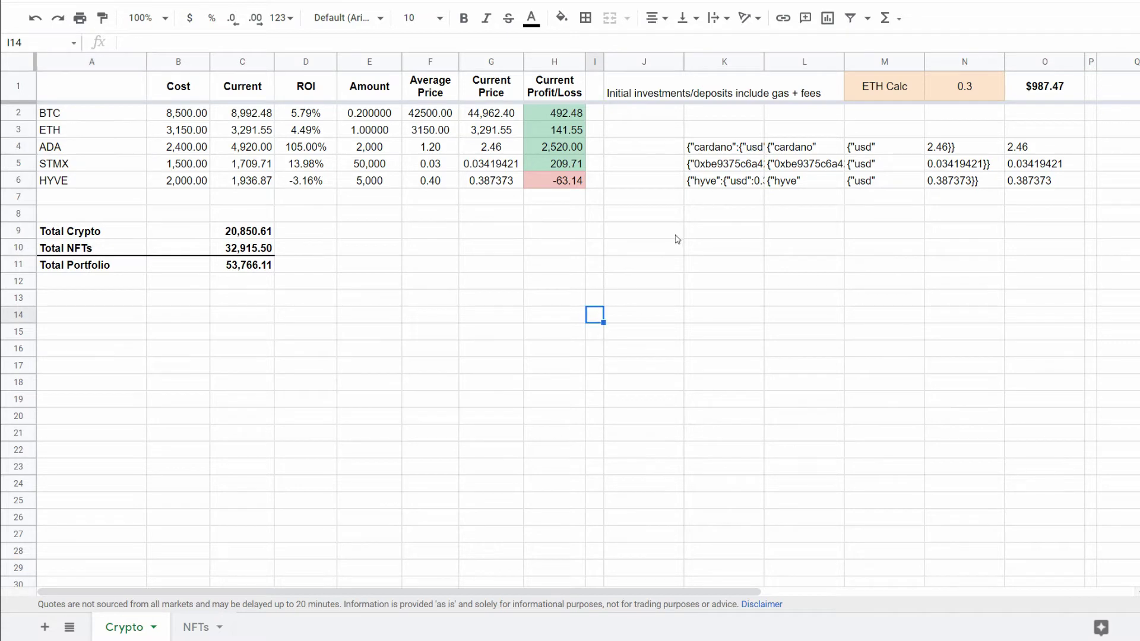
left_click(712, 148)
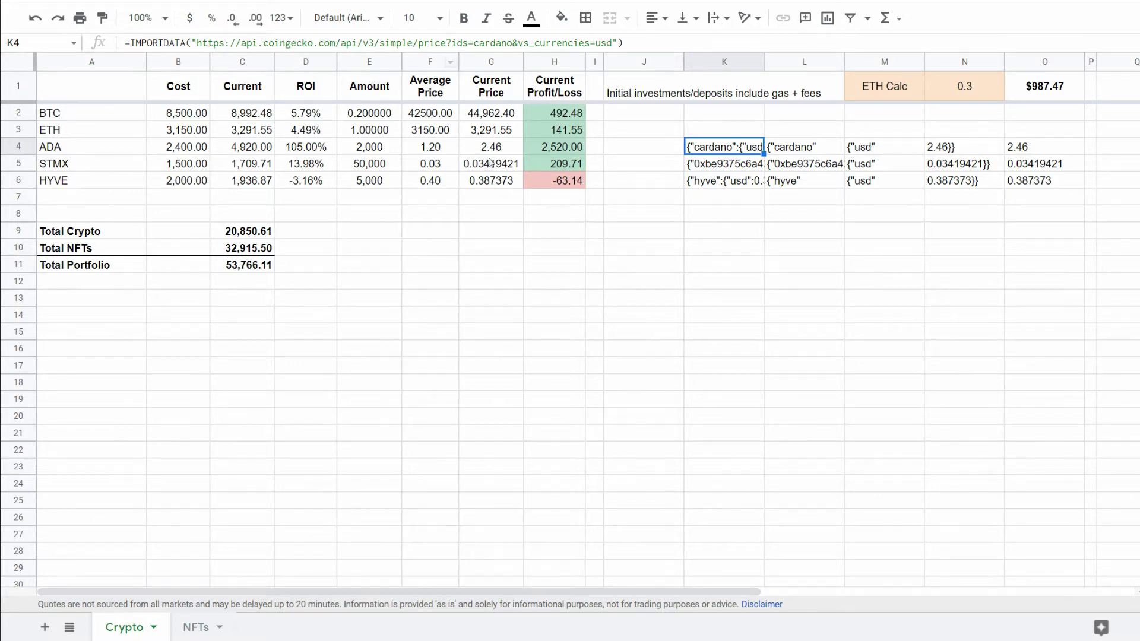
left_click(691, 254)
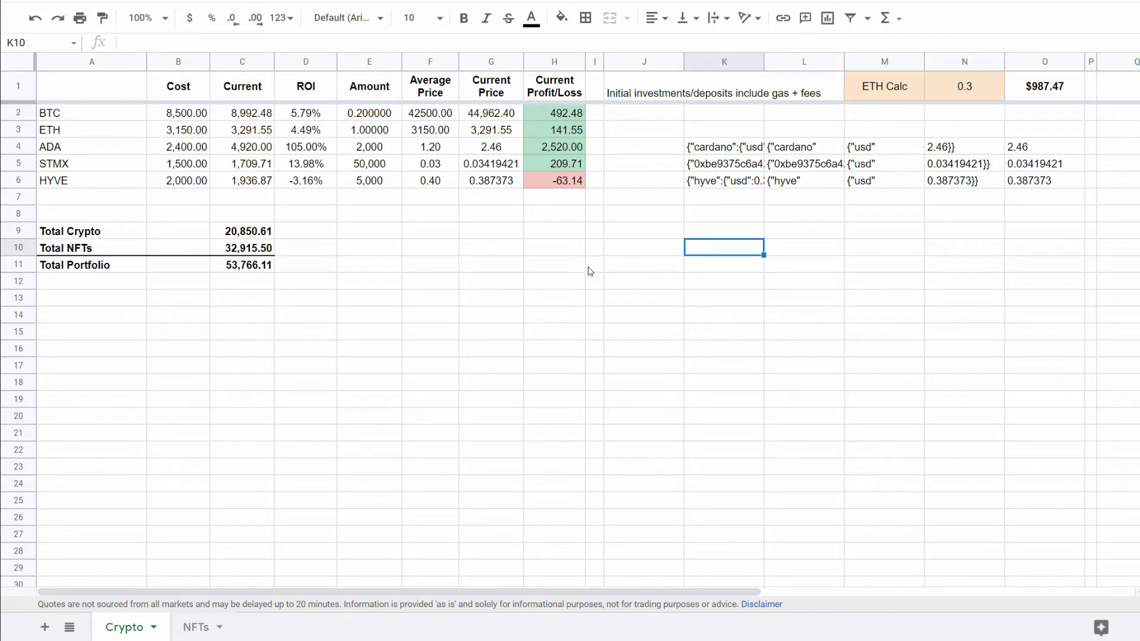
Inspect K4's CoinGecko URL and coin id, glance at K5's STMX import, then reselect K4
left_click(716, 155)
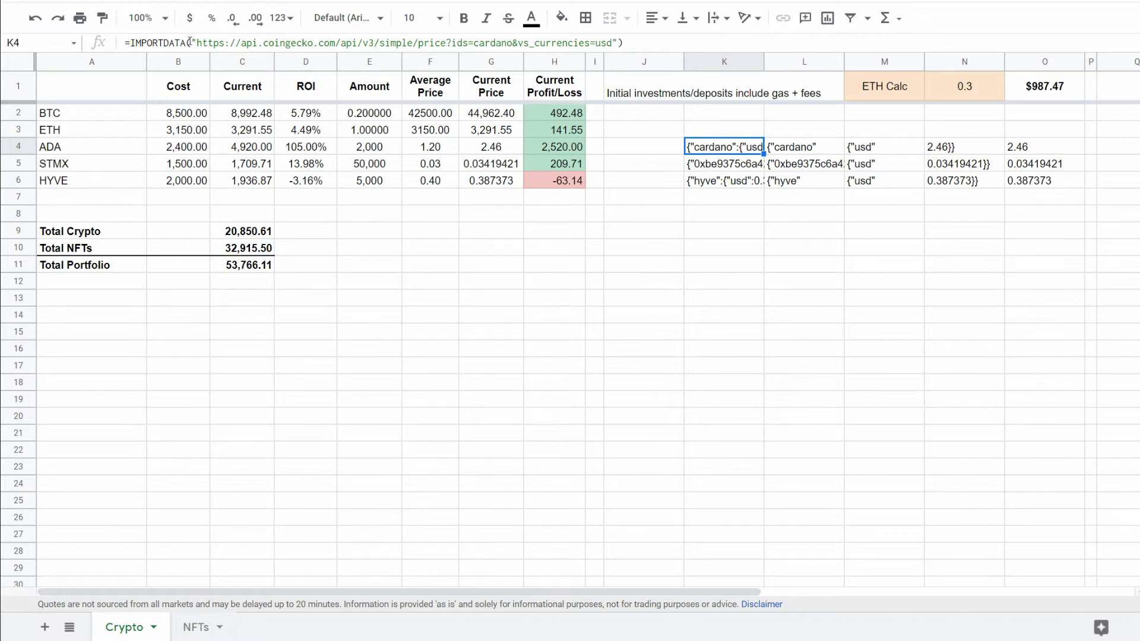
left_click_drag(199, 42, 512, 44)
left_click(476, 44)
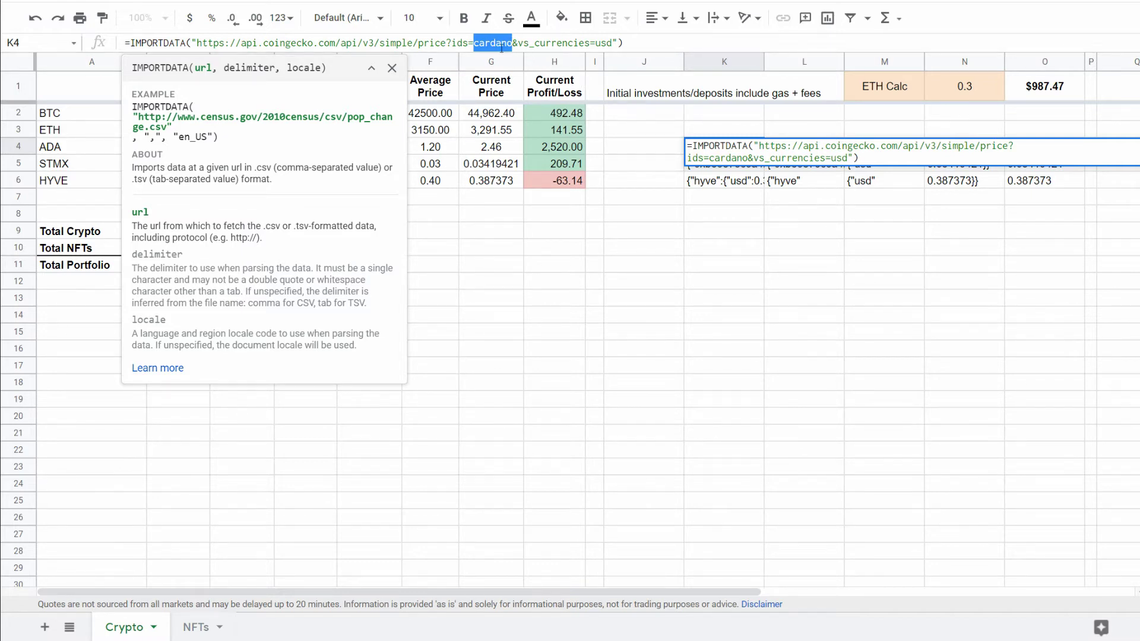
key("Return")
left_click(772, 236)
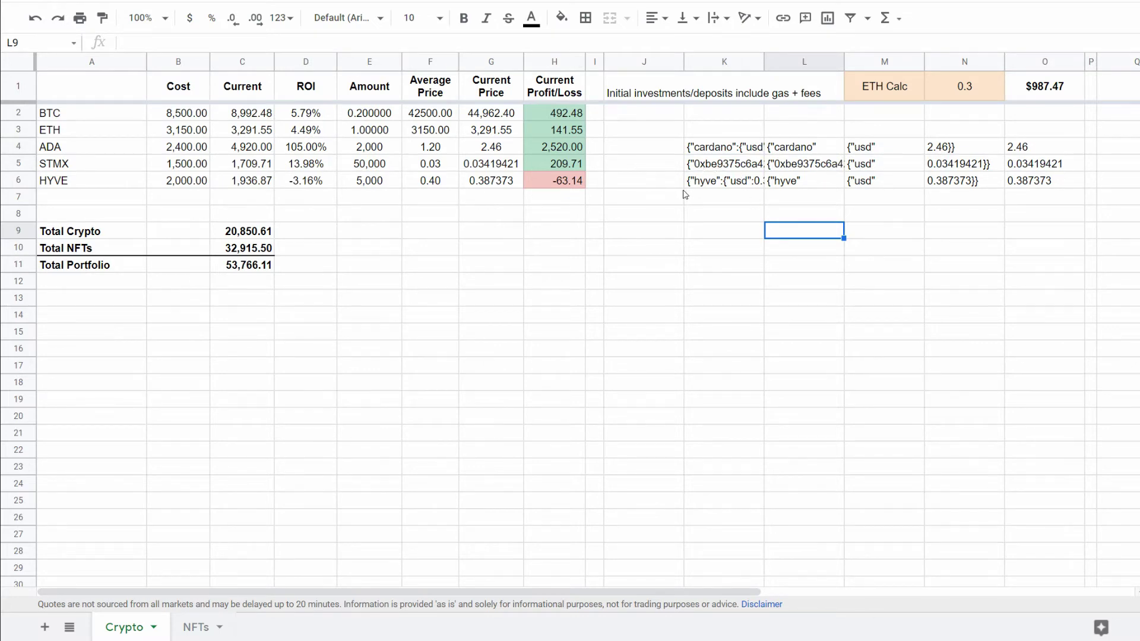
left_click(715, 170)
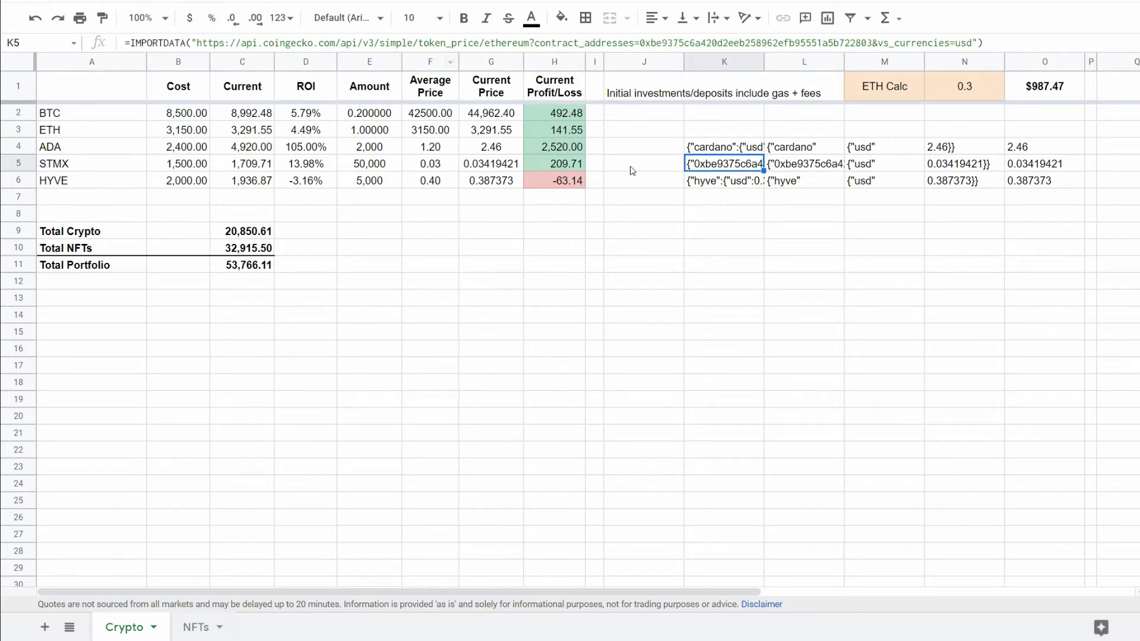
left_click(704, 149)
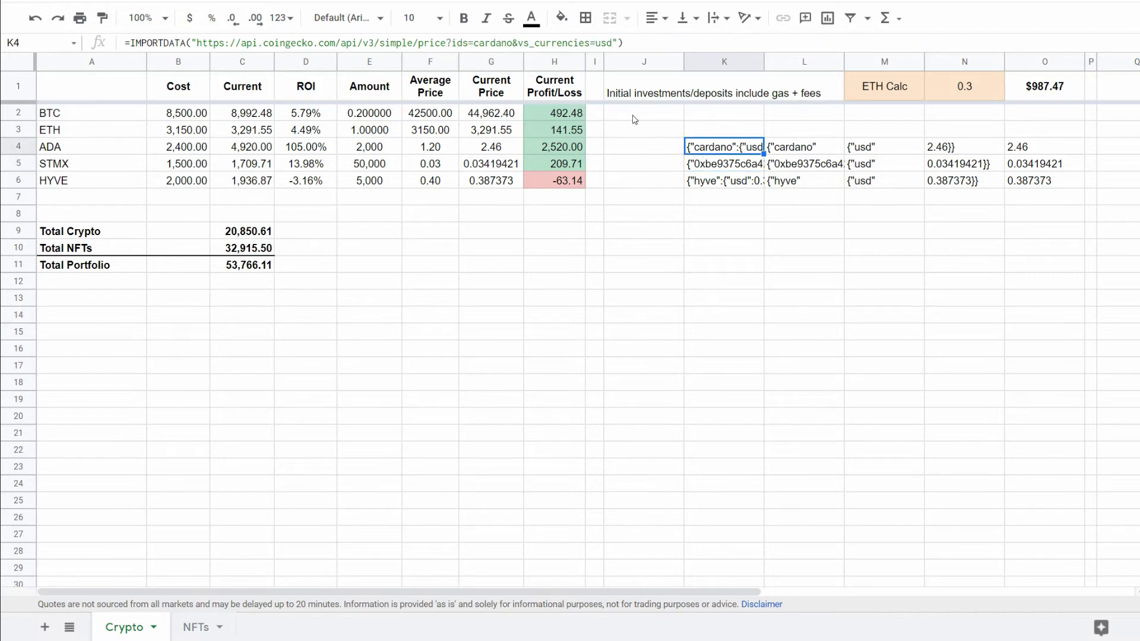
Replace cardano with storm in K4's CoinGecko URL and watch the import reload
left_click(500, 43)
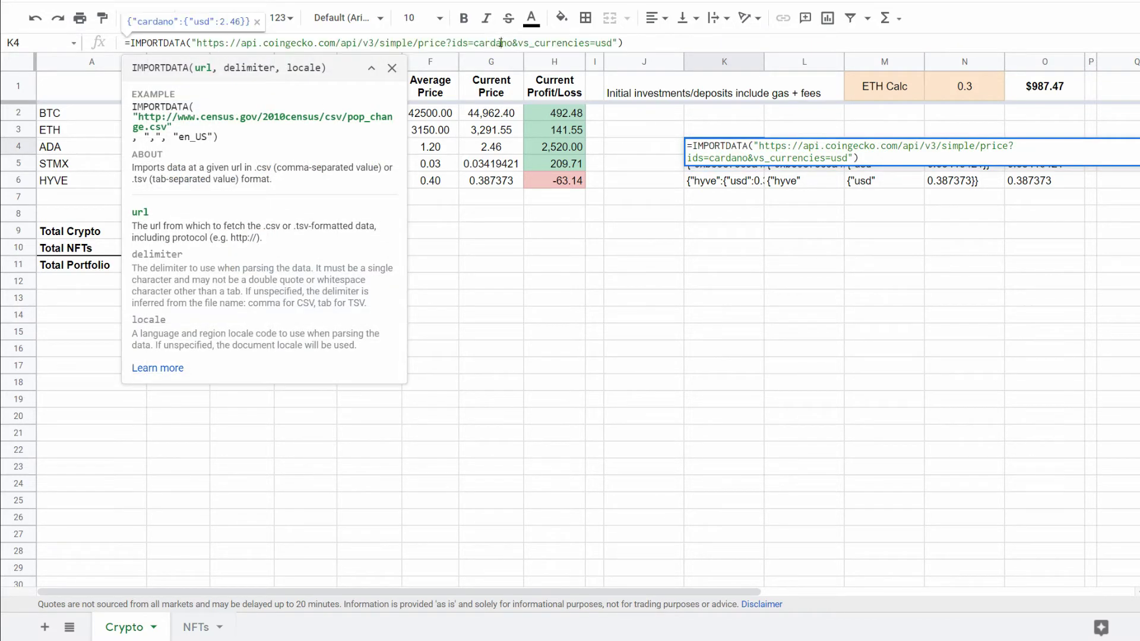
double_click(501, 43)
left_click(504, 42)
left_click_drag(511, 42, 474, 43)
type("storm")
key("Return")
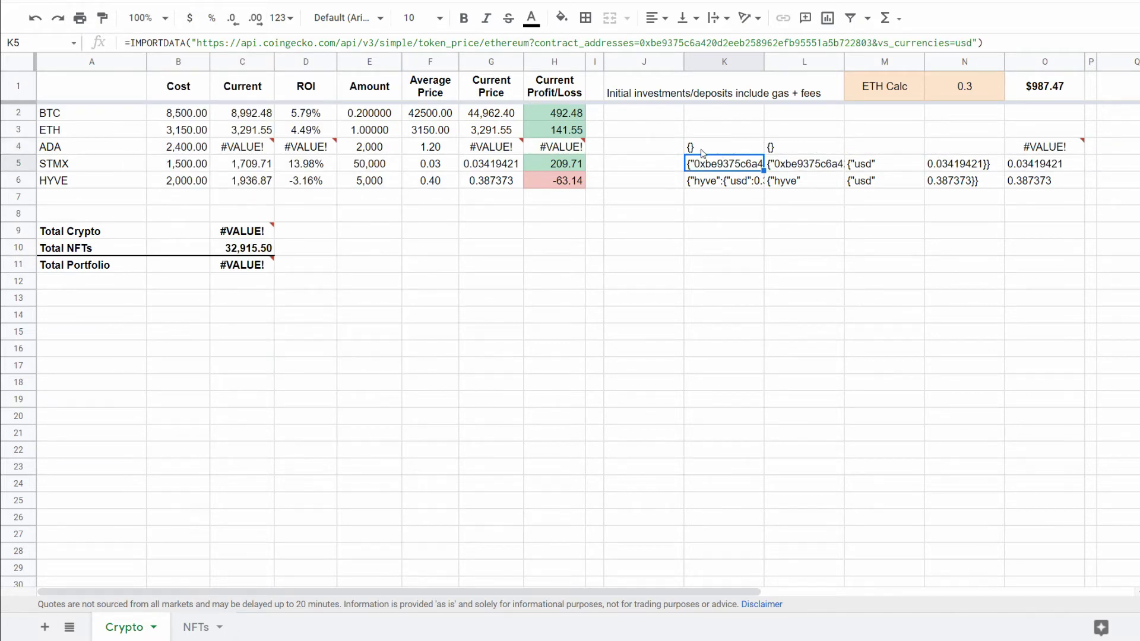
left_click(716, 209)
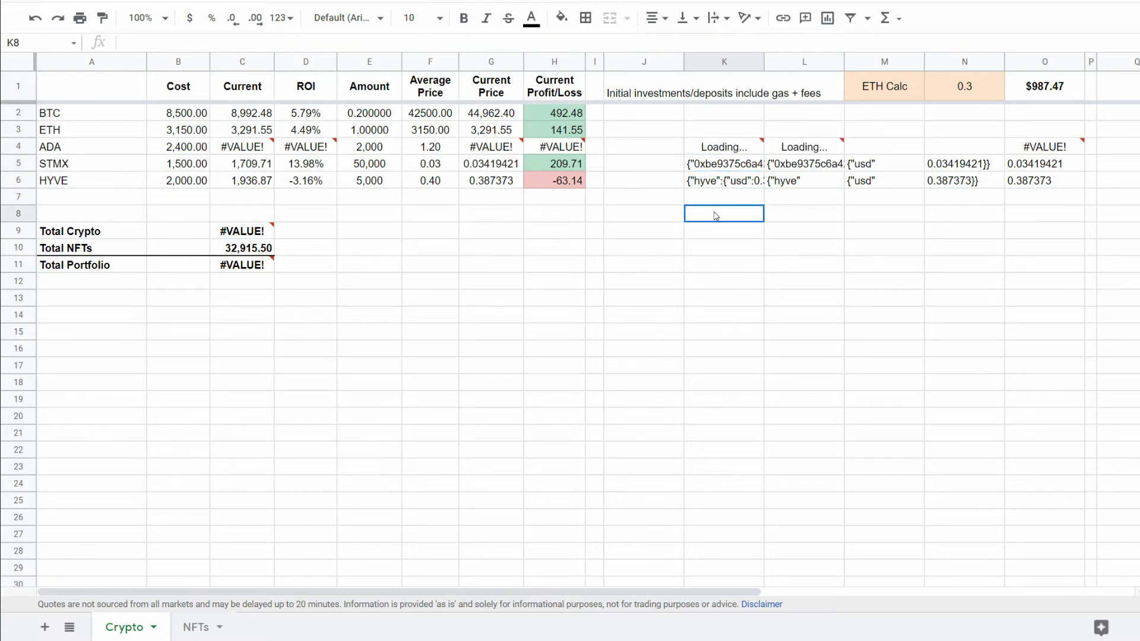
Inspect K5's token-price URL, then copy StormX's contract address from its CoinGecko page
left_click(715, 165)
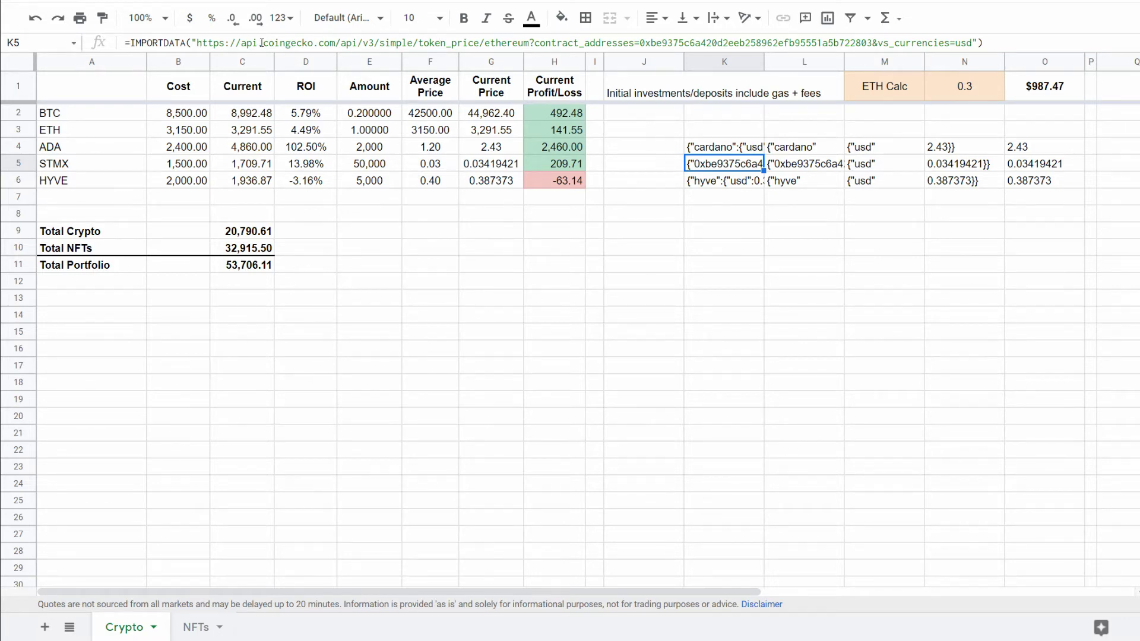
left_click_drag(196, 43, 652, 40)
left_click(691, 43)
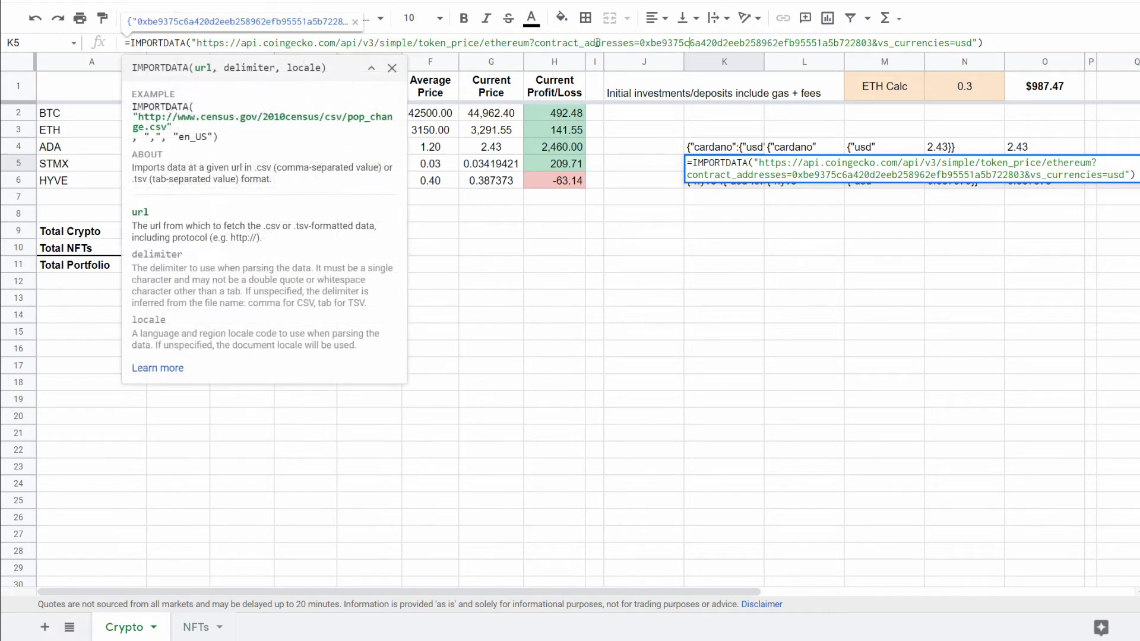
key("Escape")
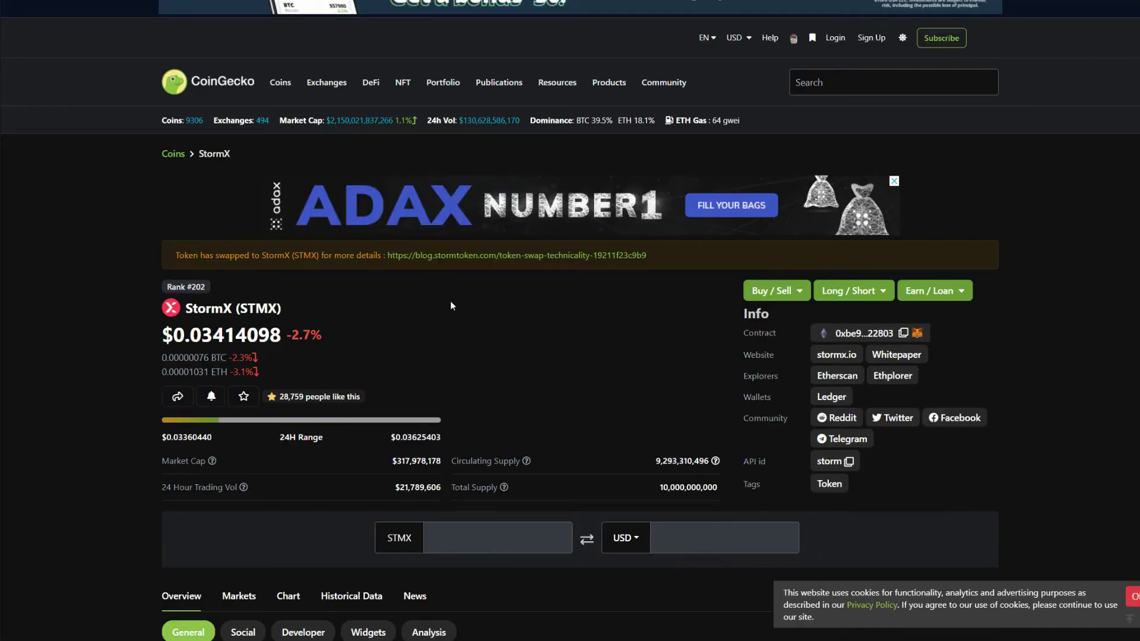
double_click(759, 333)
left_click(903, 334)
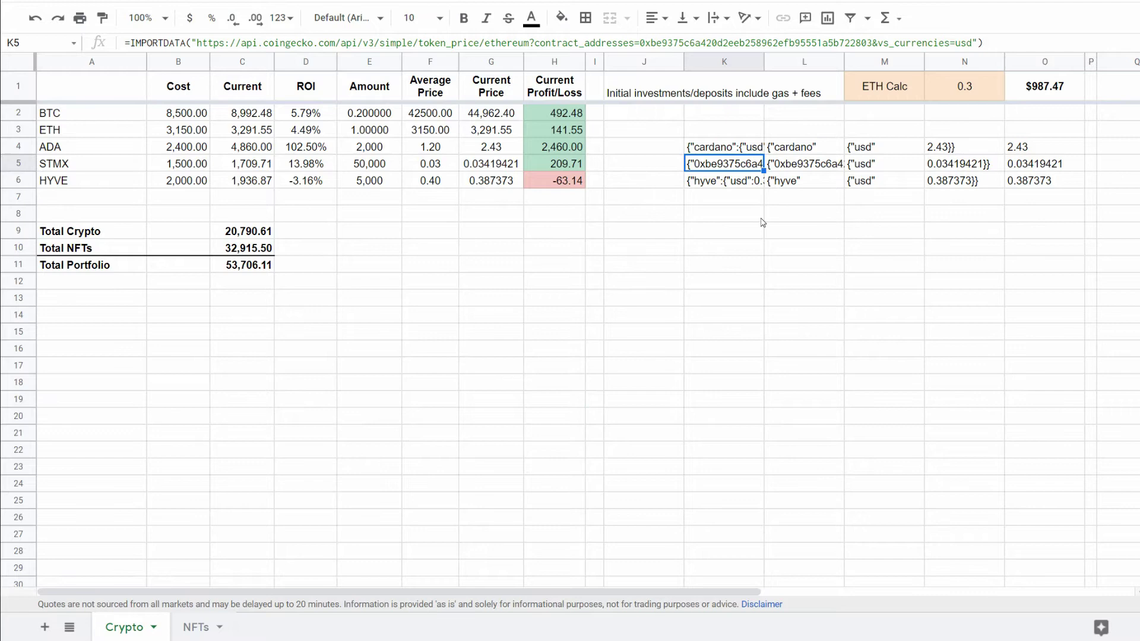
left_click(710, 186)
left_click(709, 168)
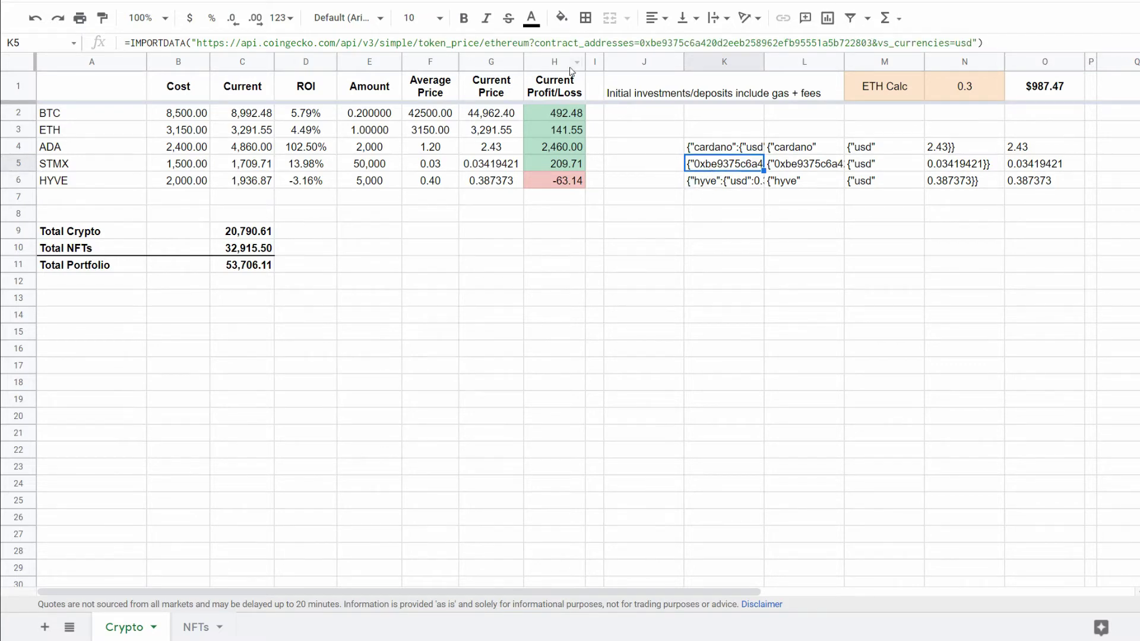
left_click(665, 43)
key("Return")
left_click(775, 261)
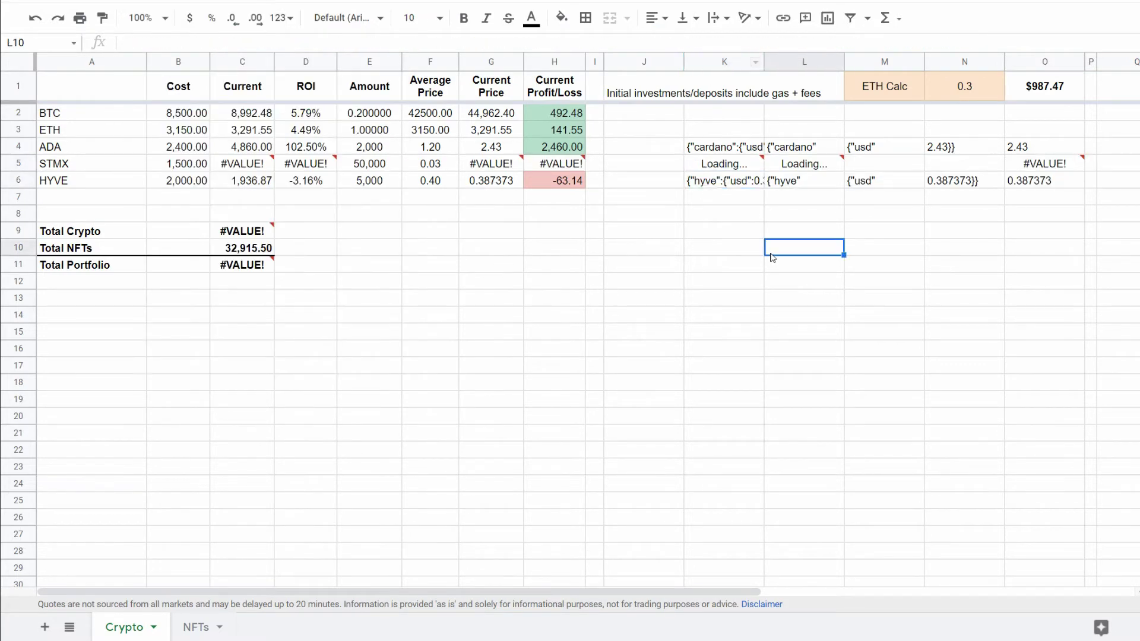
left_click(719, 170)
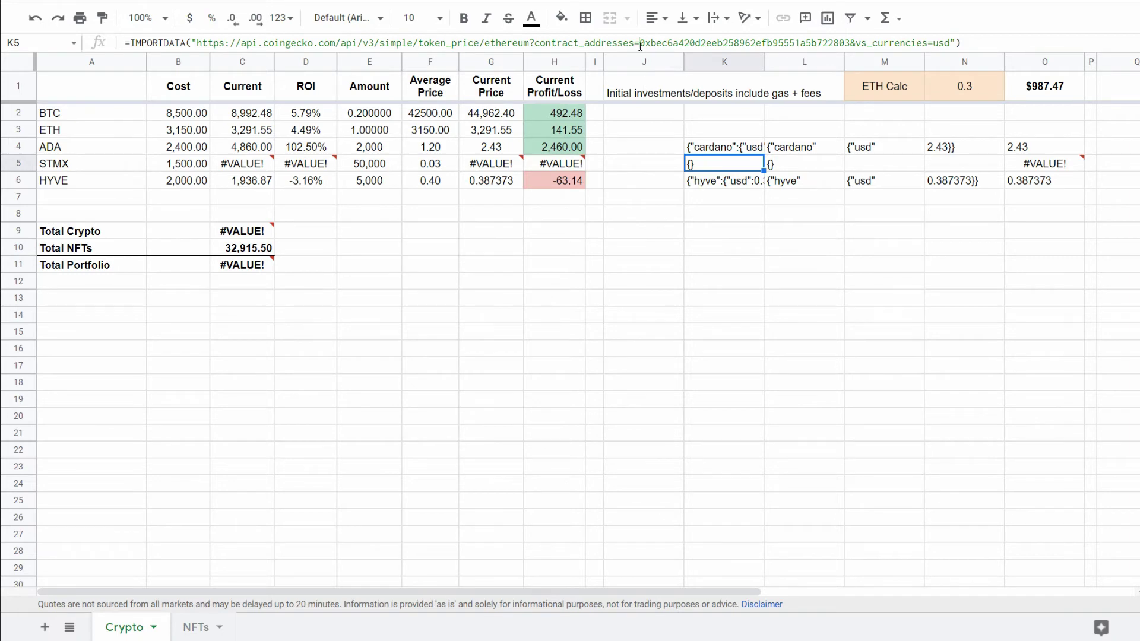
left_click_drag(640, 45, 853, 44)
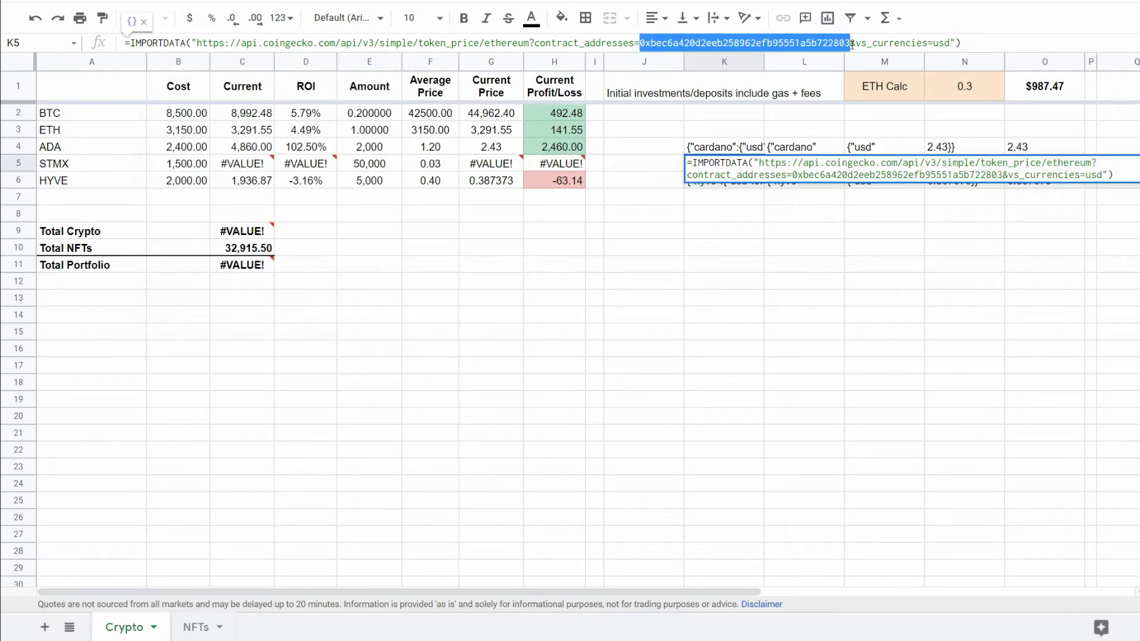
key("ctrl+v")
key("Return")
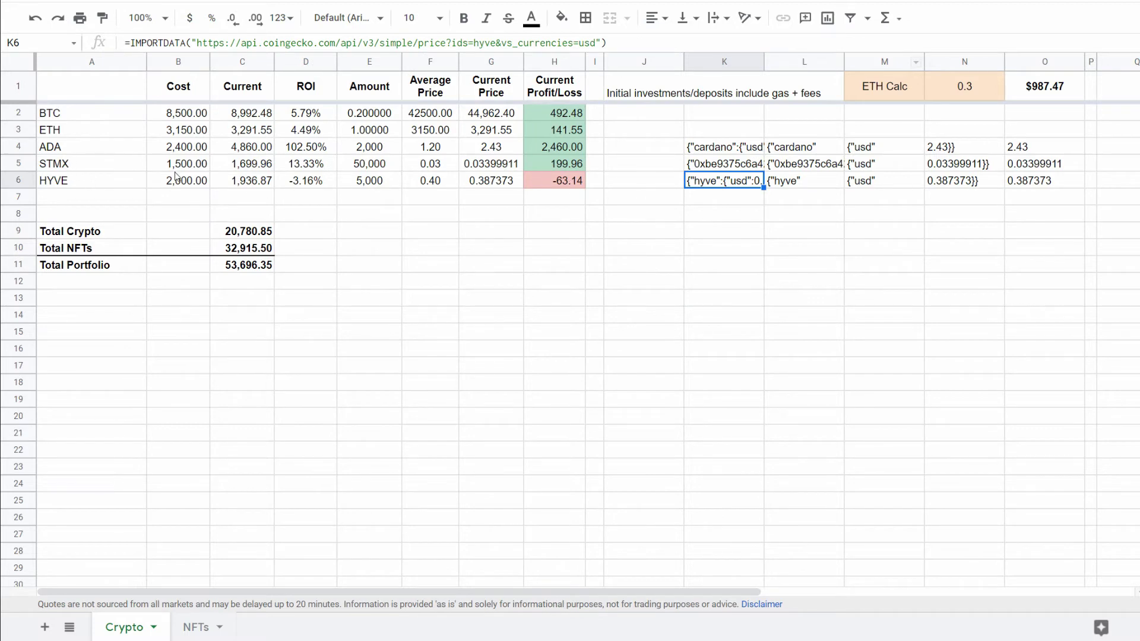
left_click(493, 167)
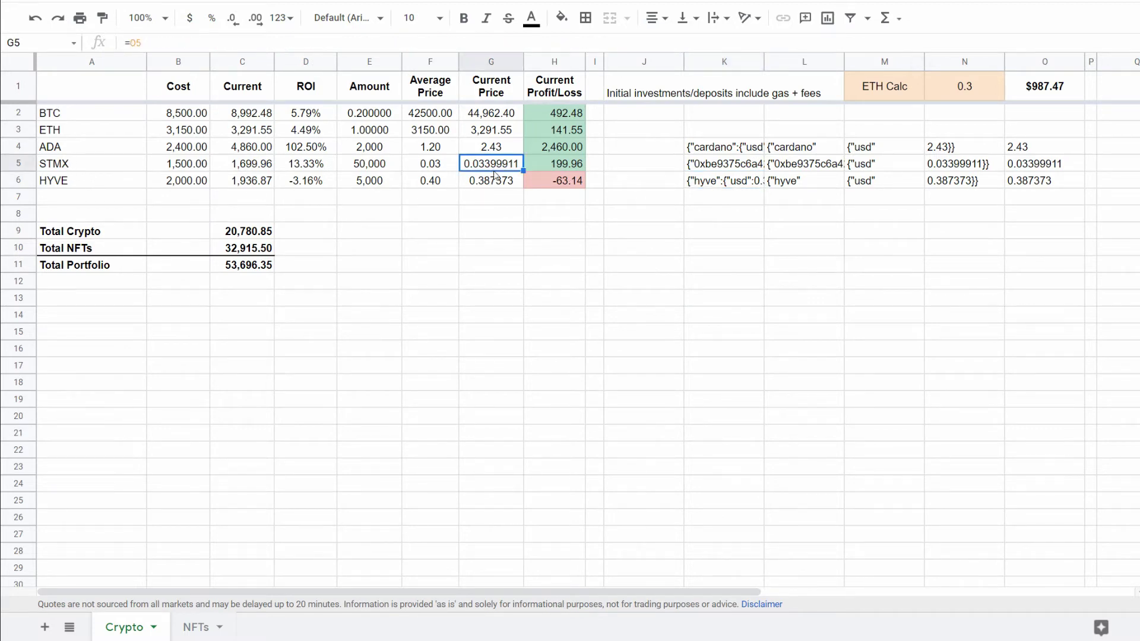
left_click(725, 230)
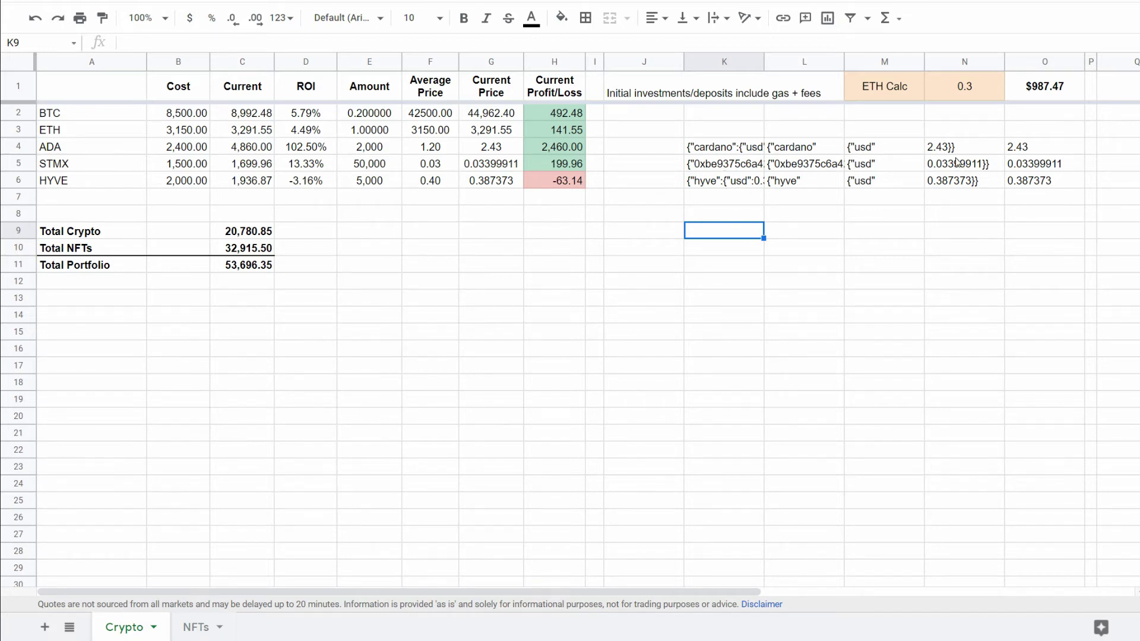
left_click(746, 166)
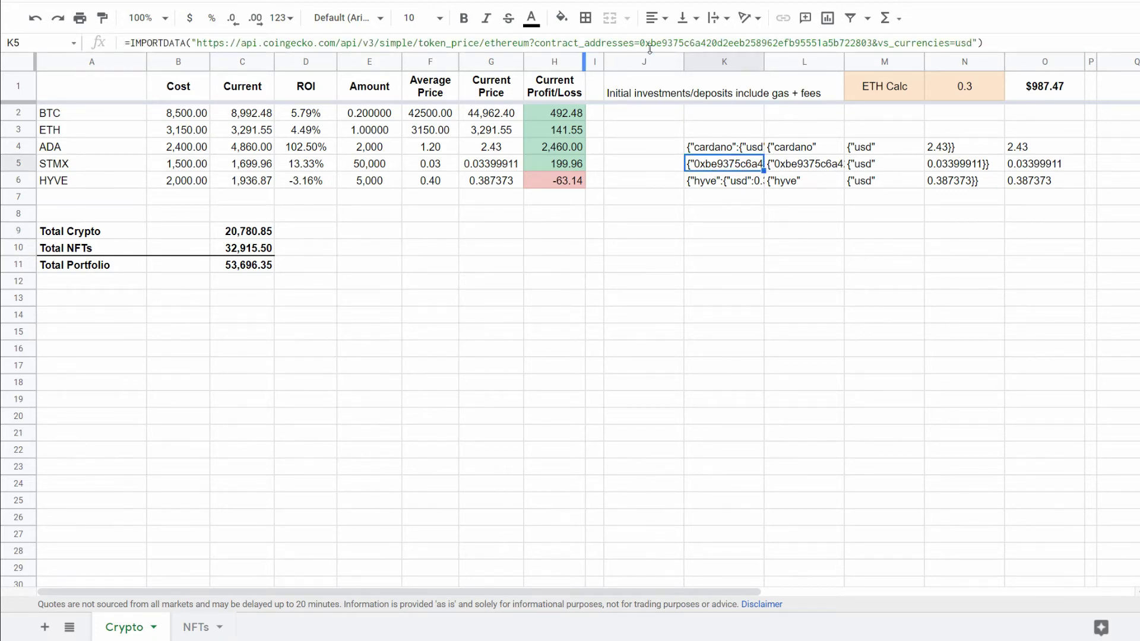
left_click(726, 152)
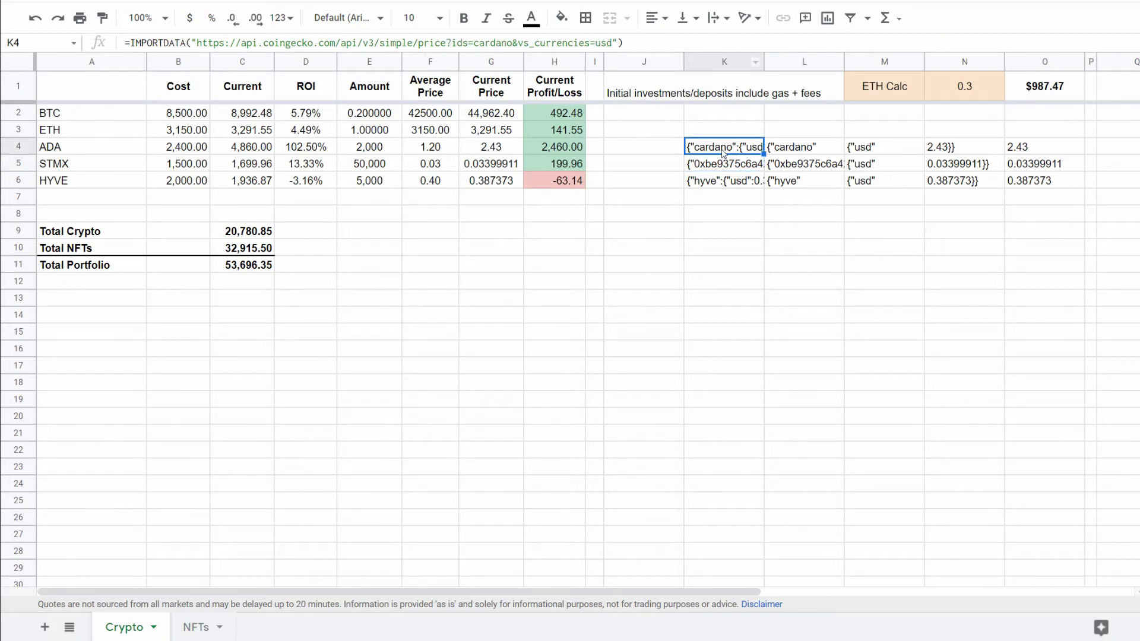
left_click(721, 183)
left_click(726, 164)
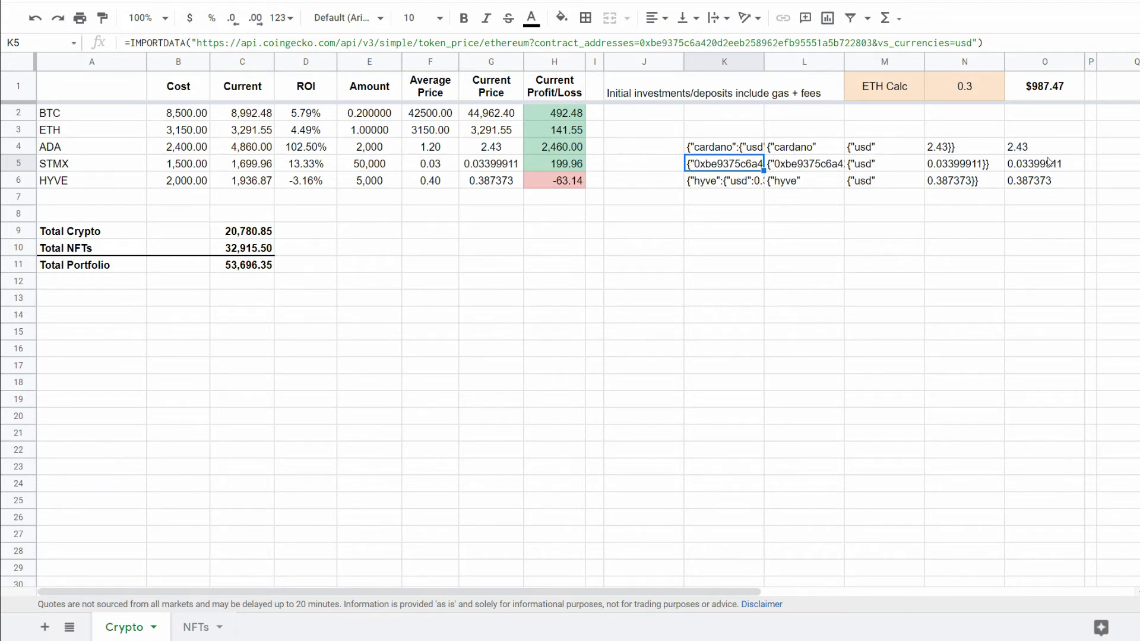
left_click_drag(1045, 152, 1046, 192)
left_click(1016, 232)
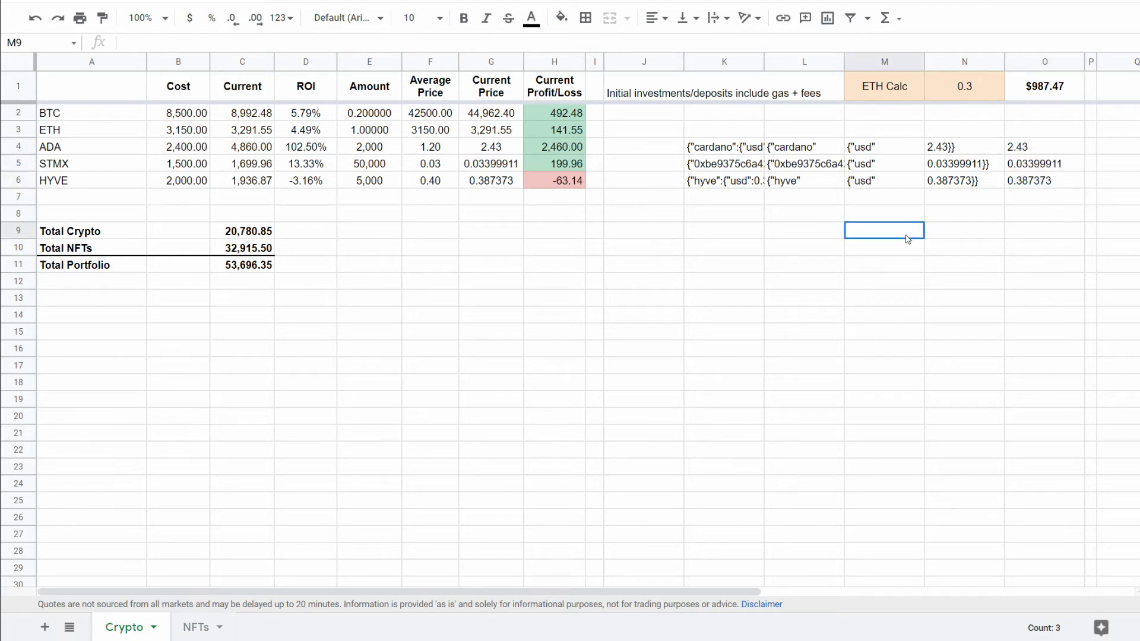
left_click(749, 150)
key("Right")
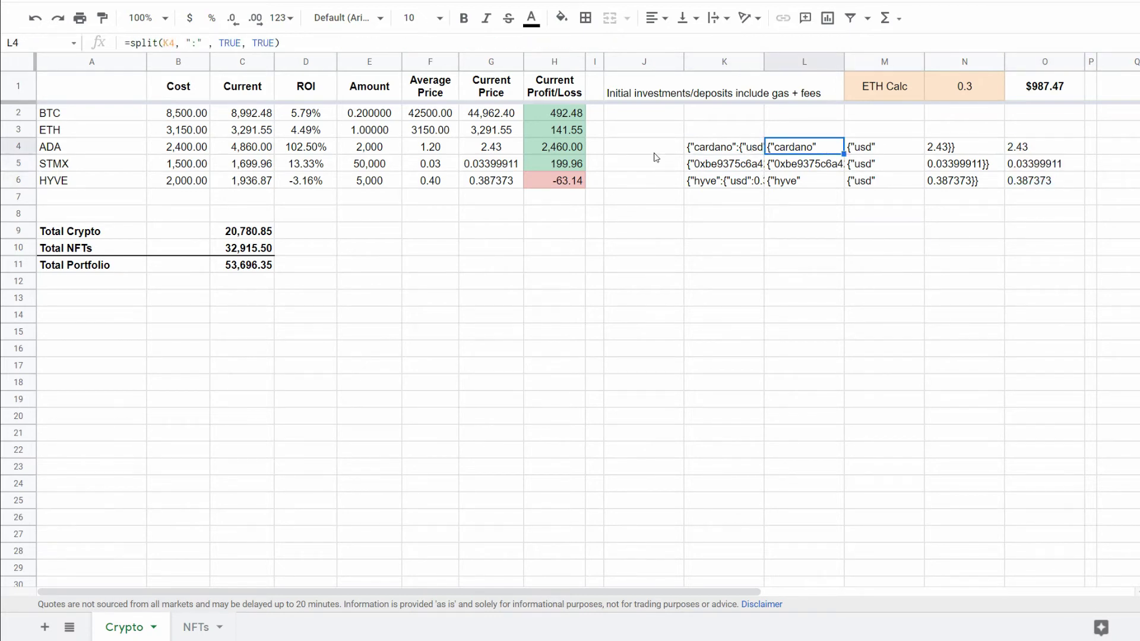
left_click(806, 62)
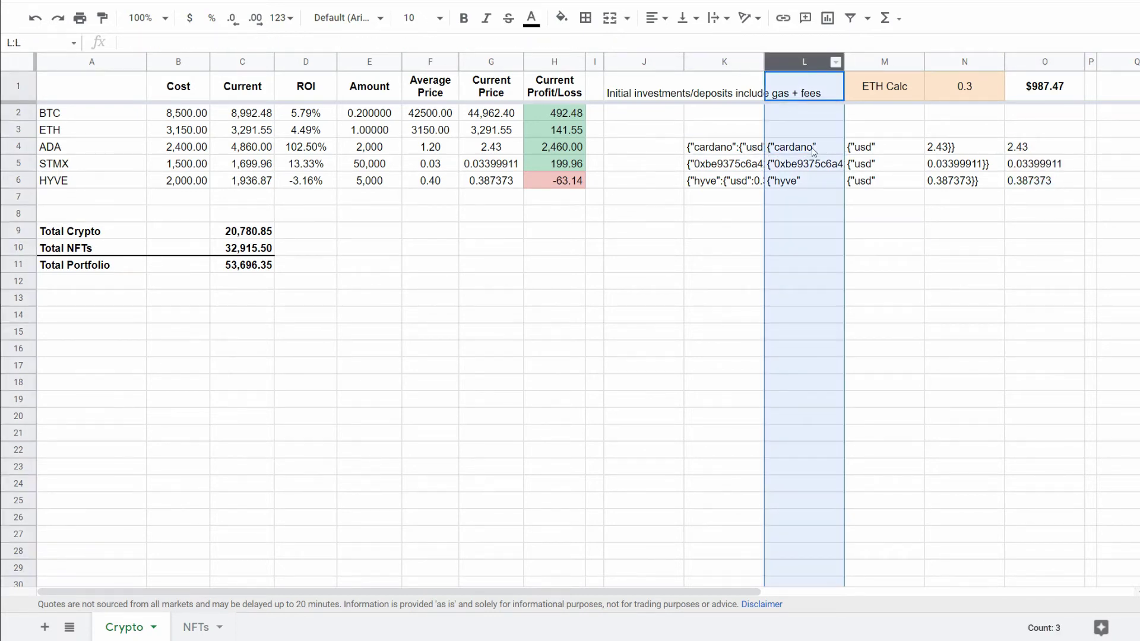
left_click(780, 147)
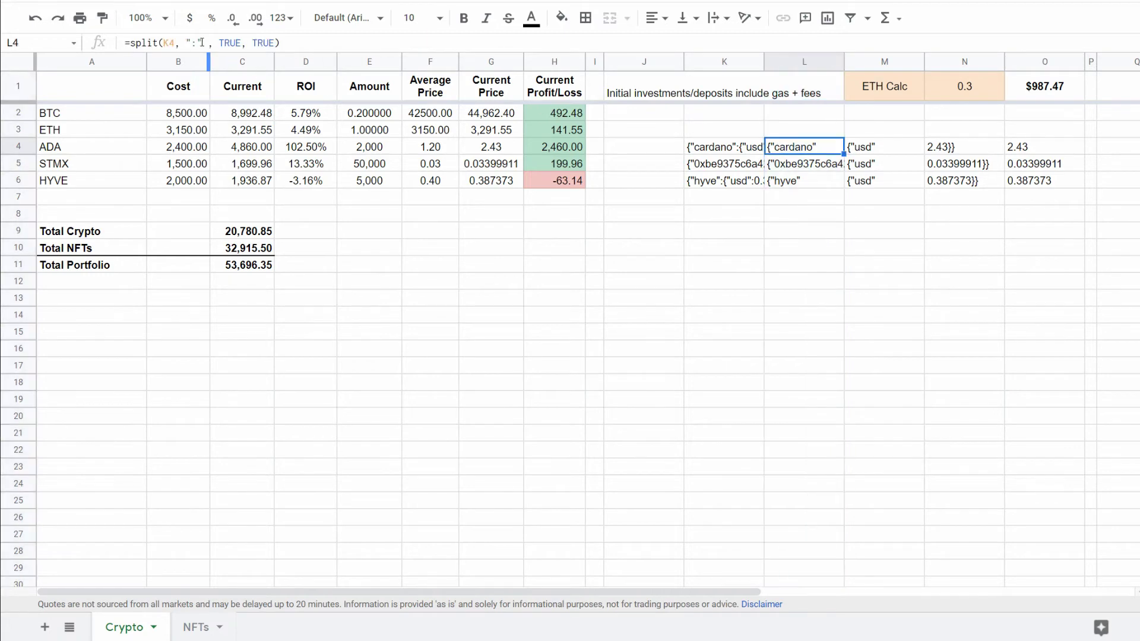
triple_click(348, 47)
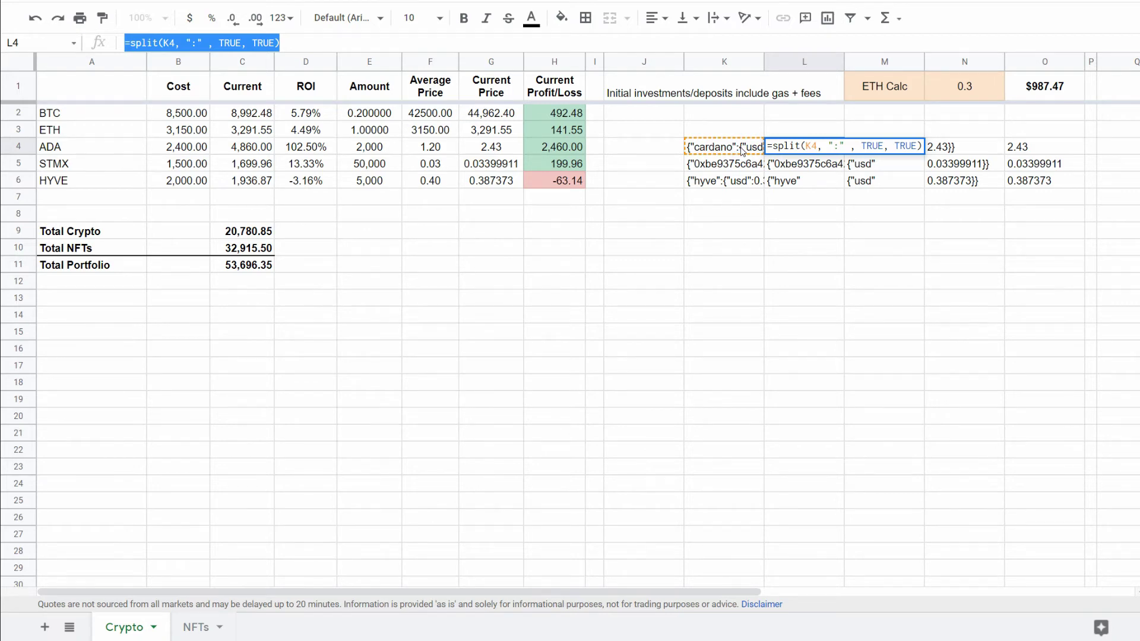
key("Escape")
left_click(885, 152)
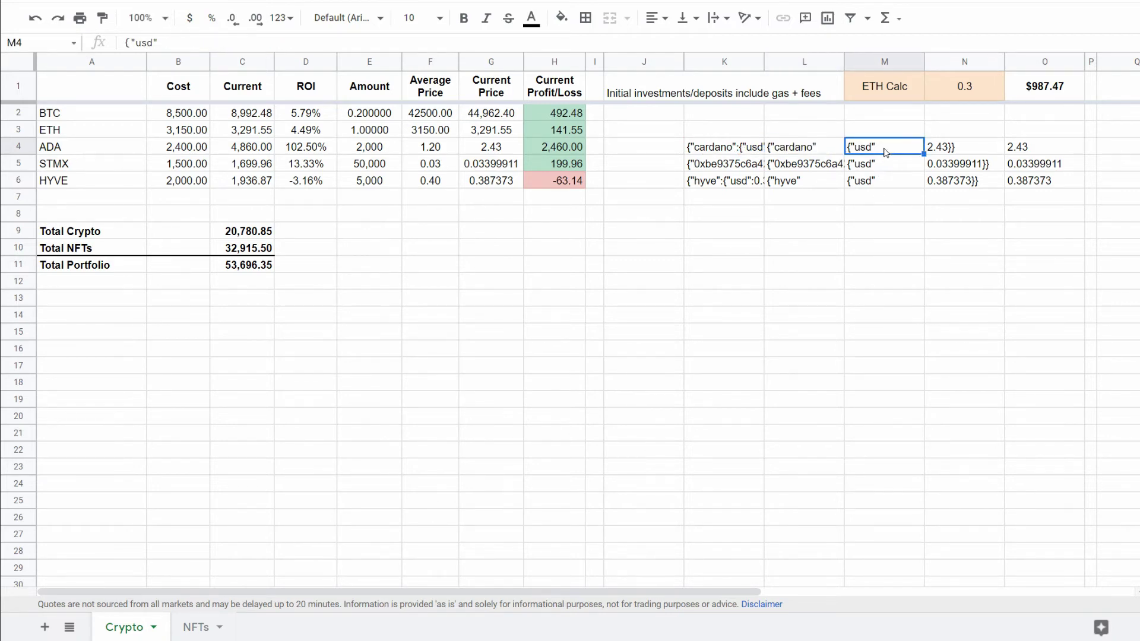
key("Right")
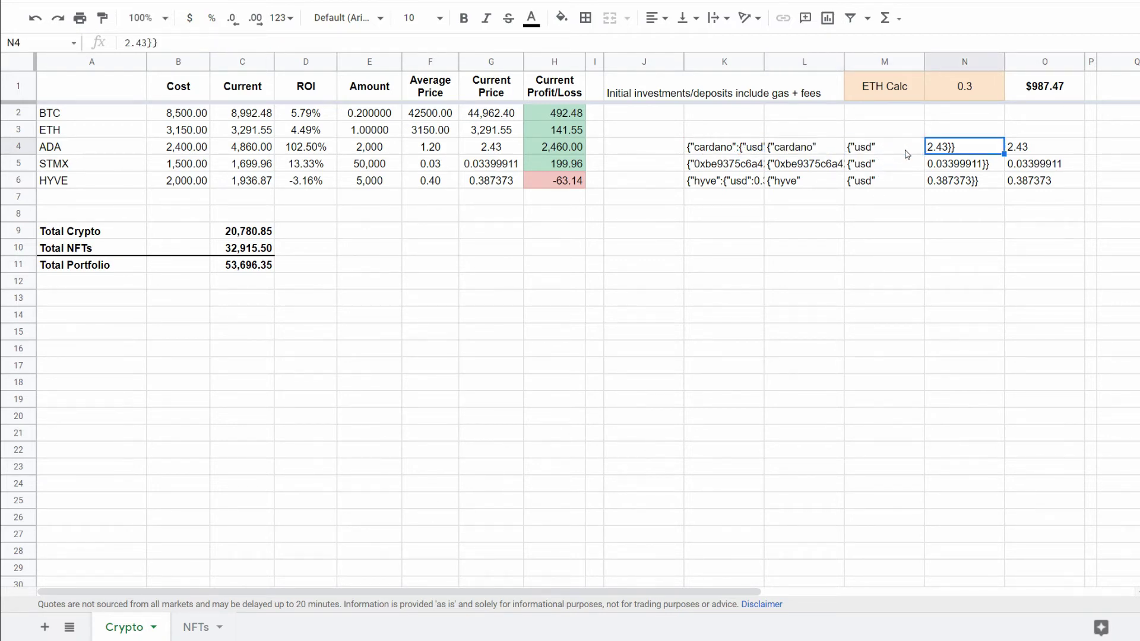
left_click(1011, 152)
left_click(984, 154)
left_click(873, 153)
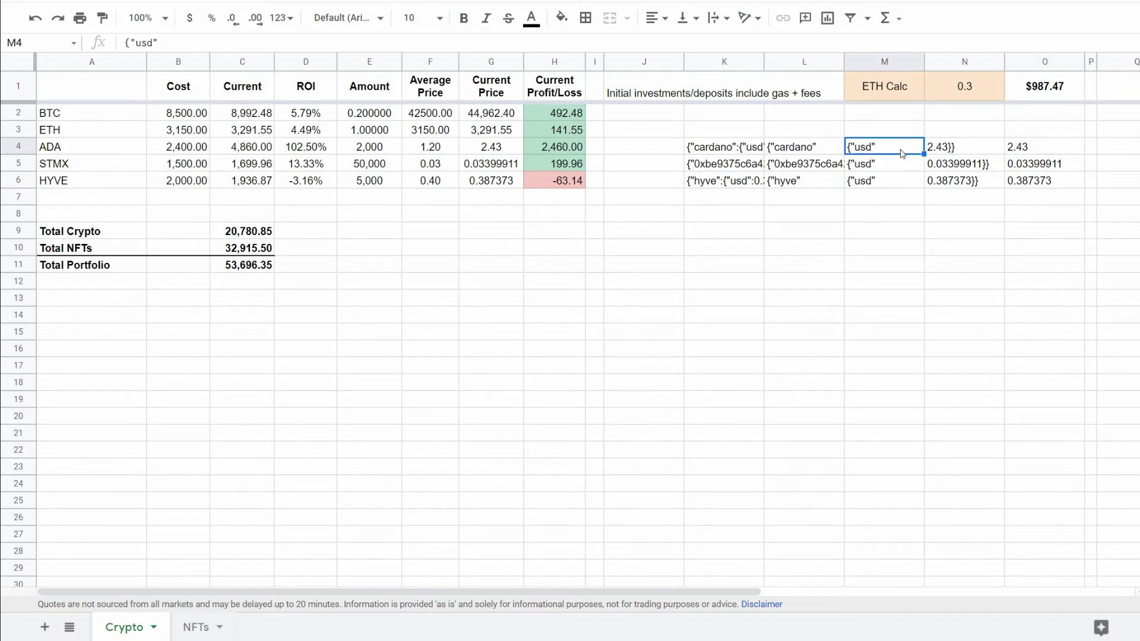
left_click(943, 154)
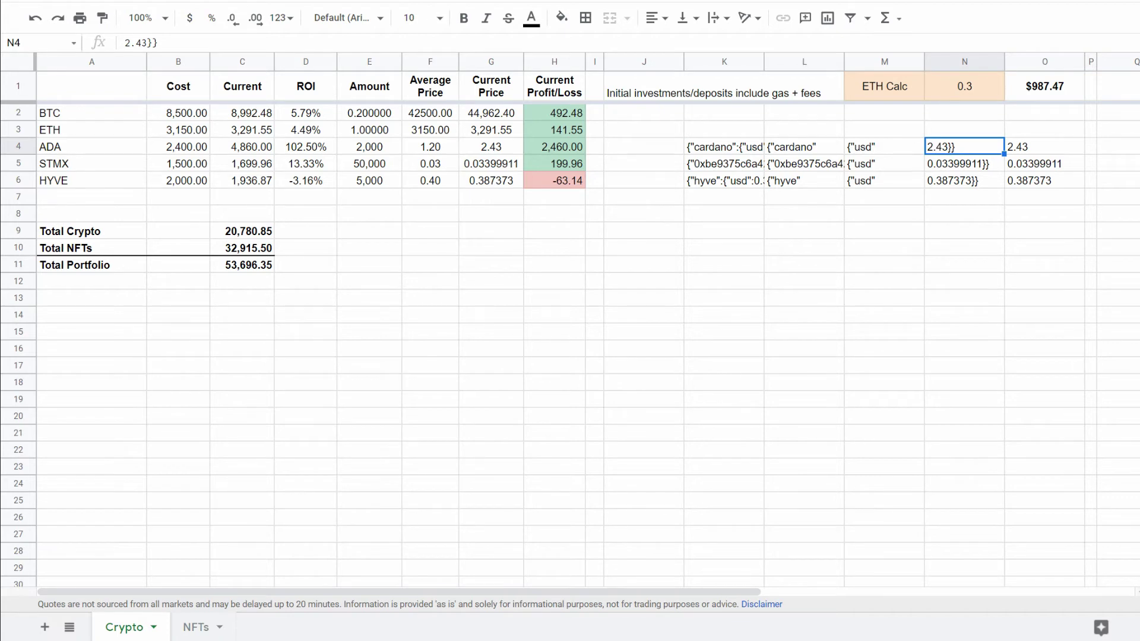
left_click(1063, 154)
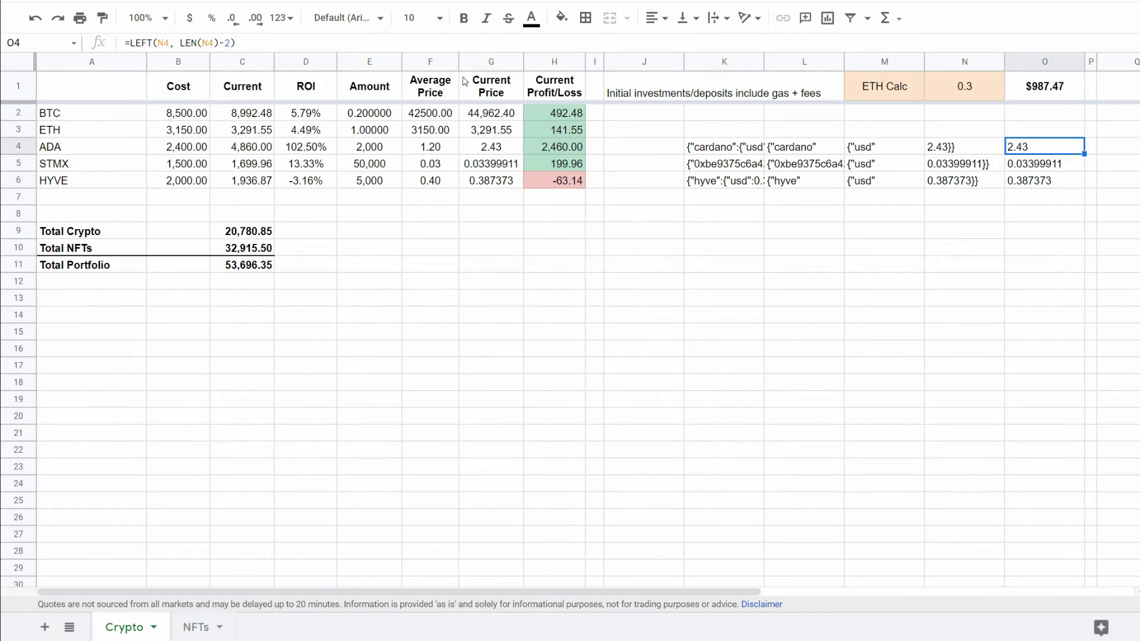
left_click(959, 286)
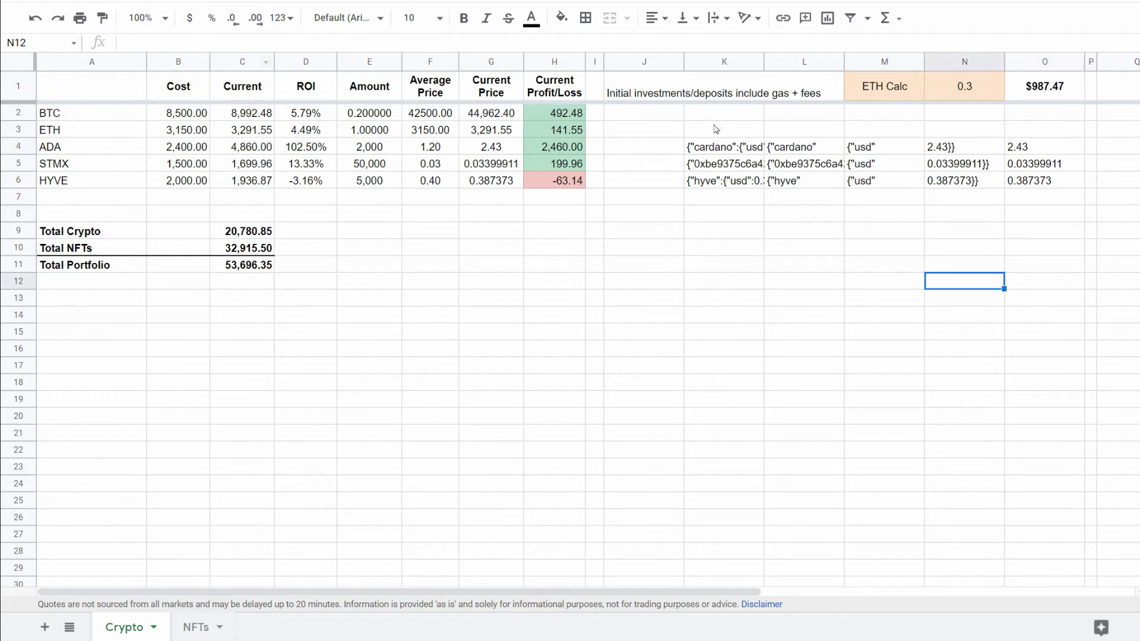
left_click_drag(719, 148, 1052, 185)
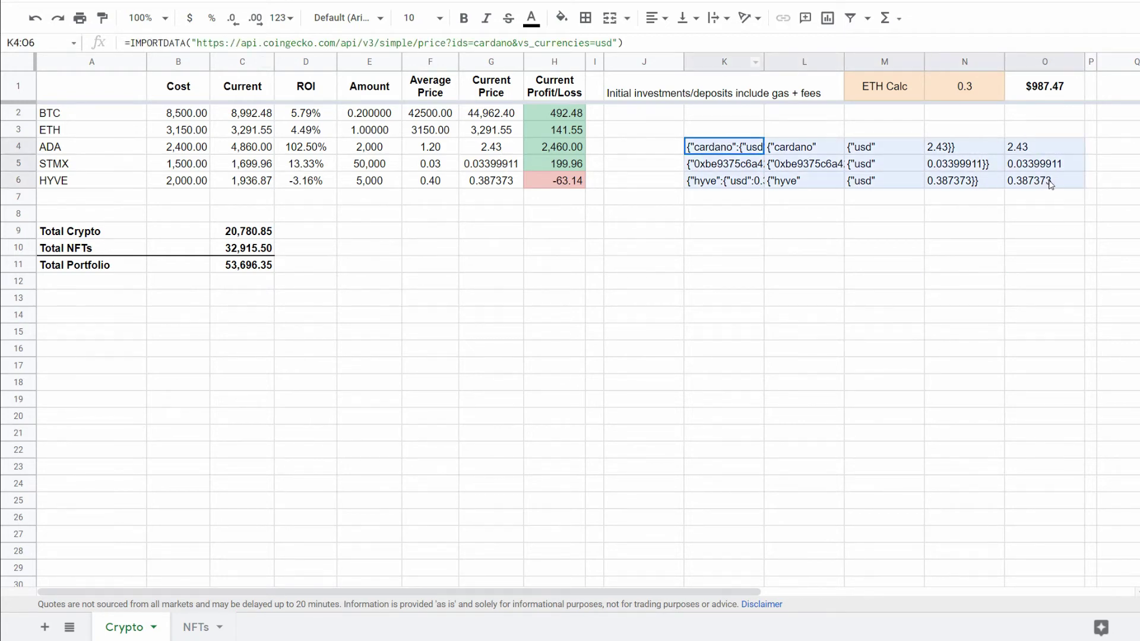
left_click(970, 243)
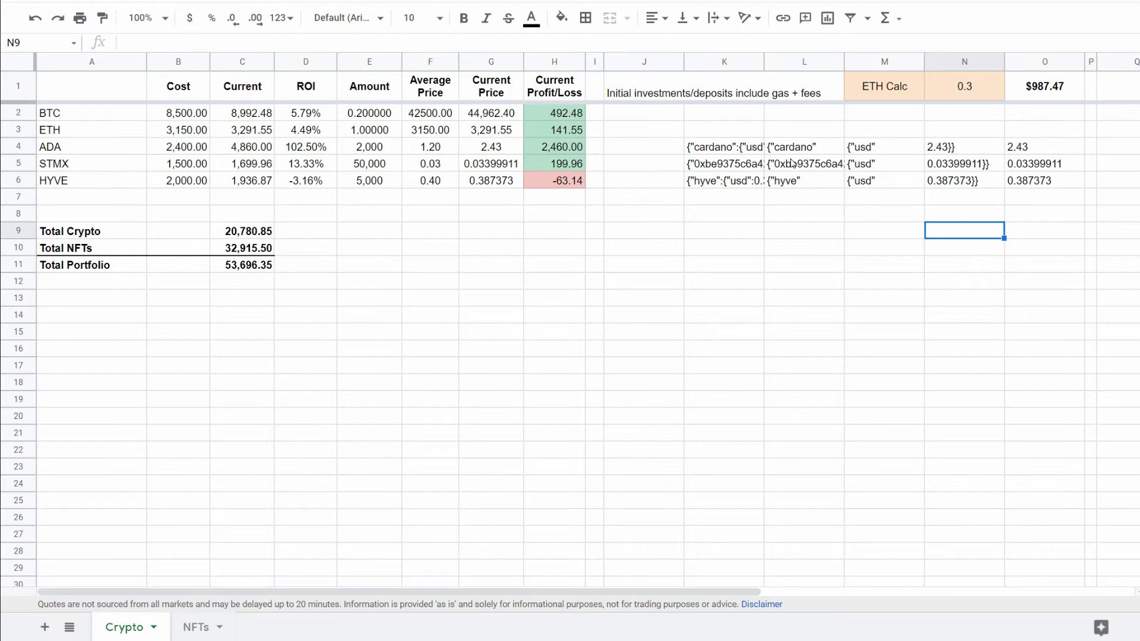
left_click(490, 150)
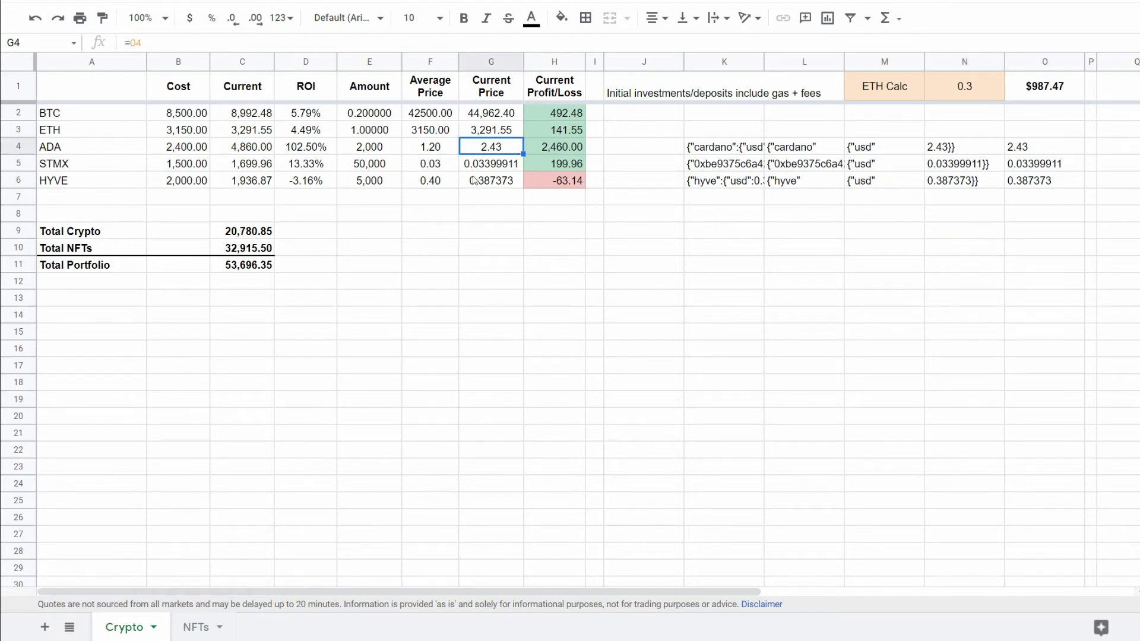
left_click(967, 199)
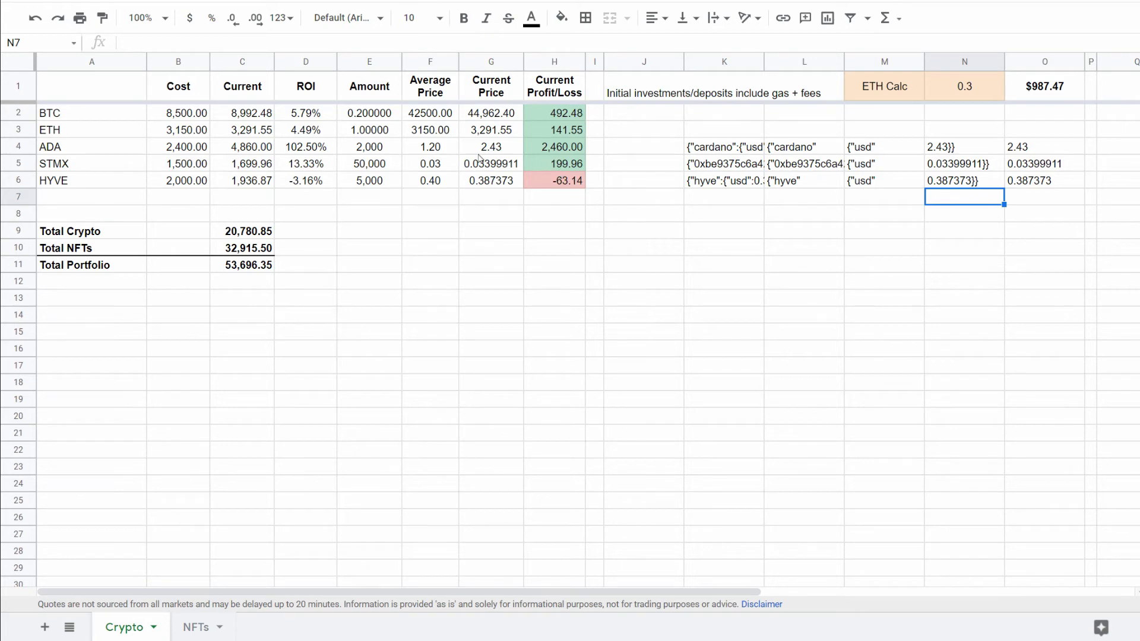
left_click(184, 152)
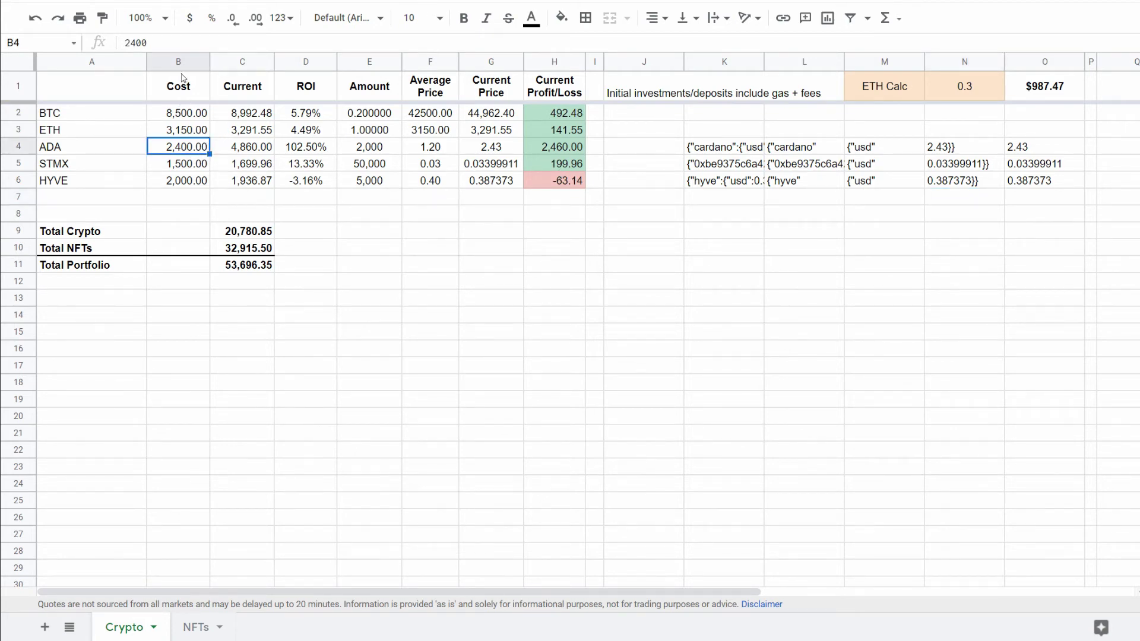
left_click(179, 62)
left_click(187, 150)
left_click(369, 153)
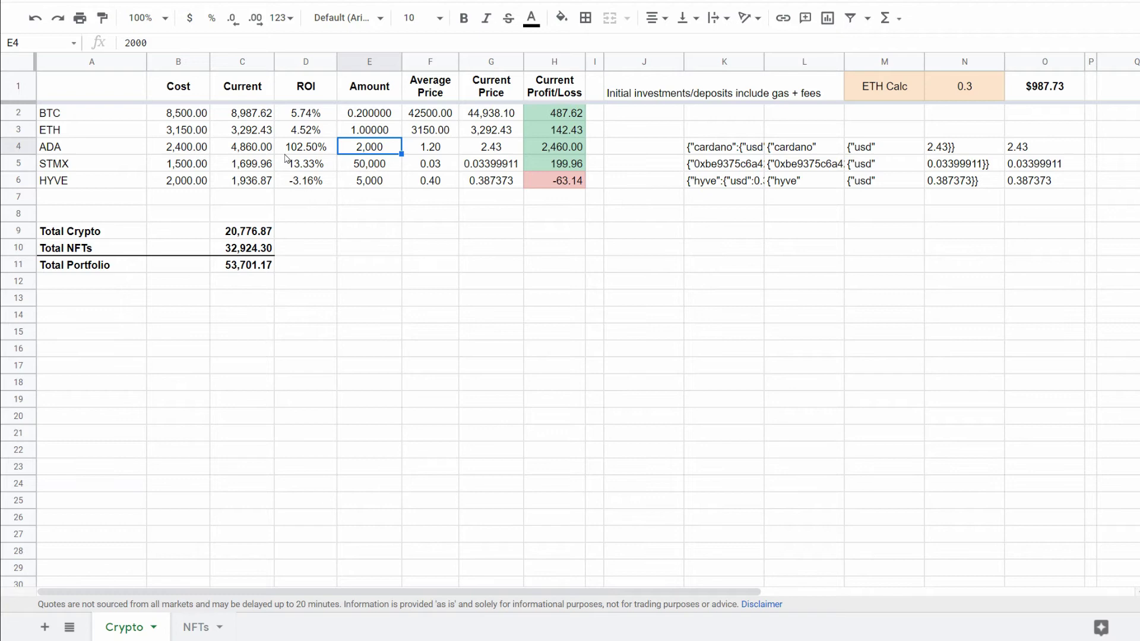
left_click(423, 153)
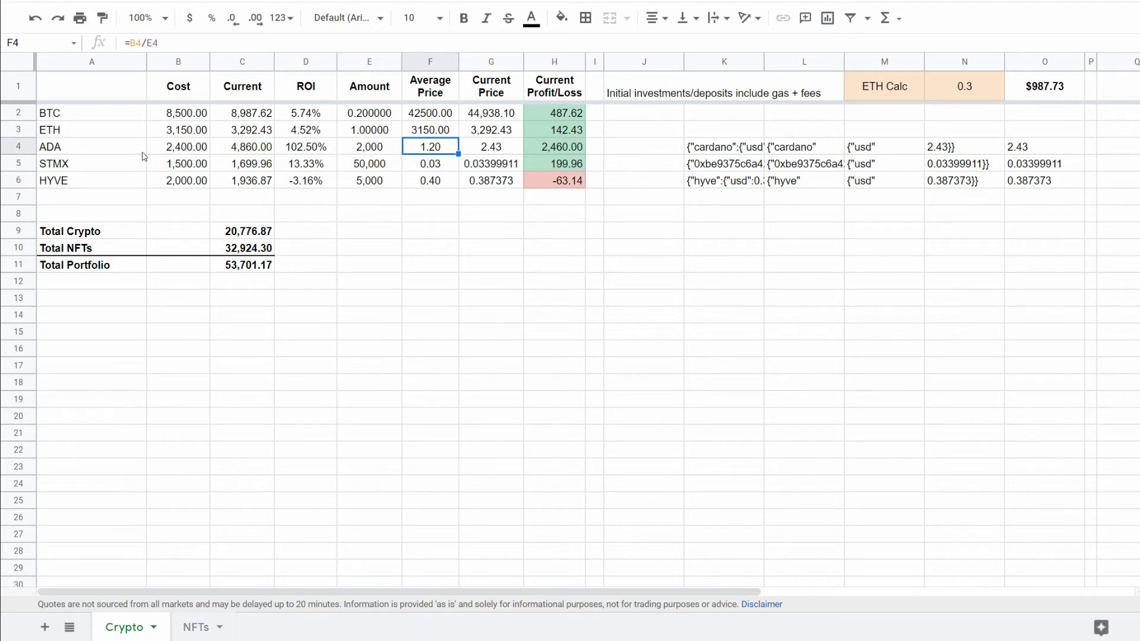
left_click(197, 151)
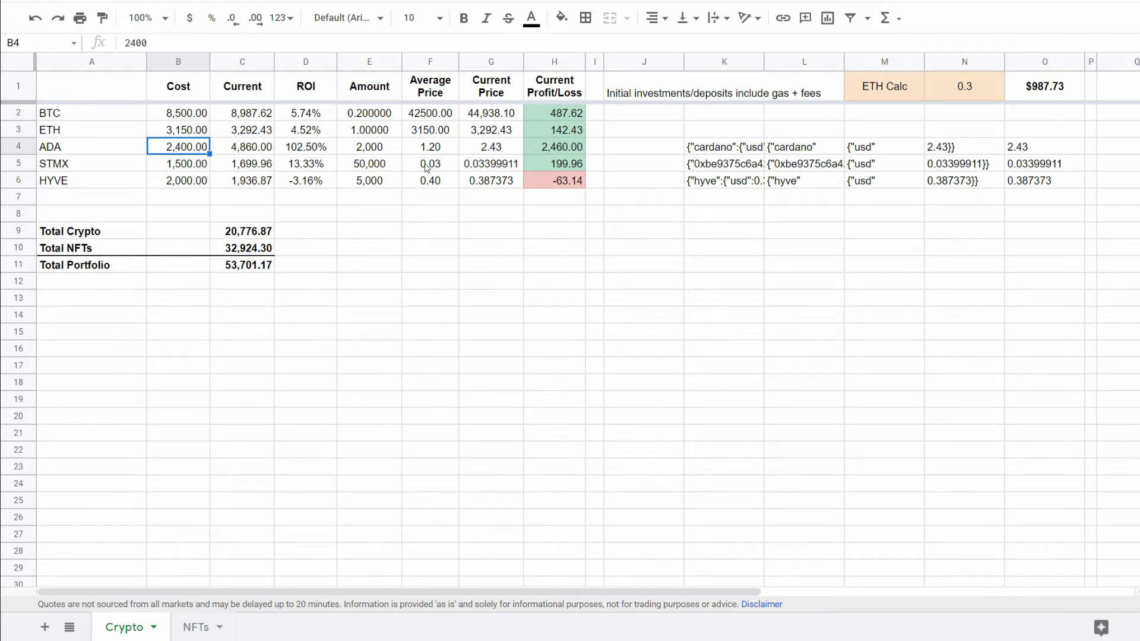
left_click(501, 155)
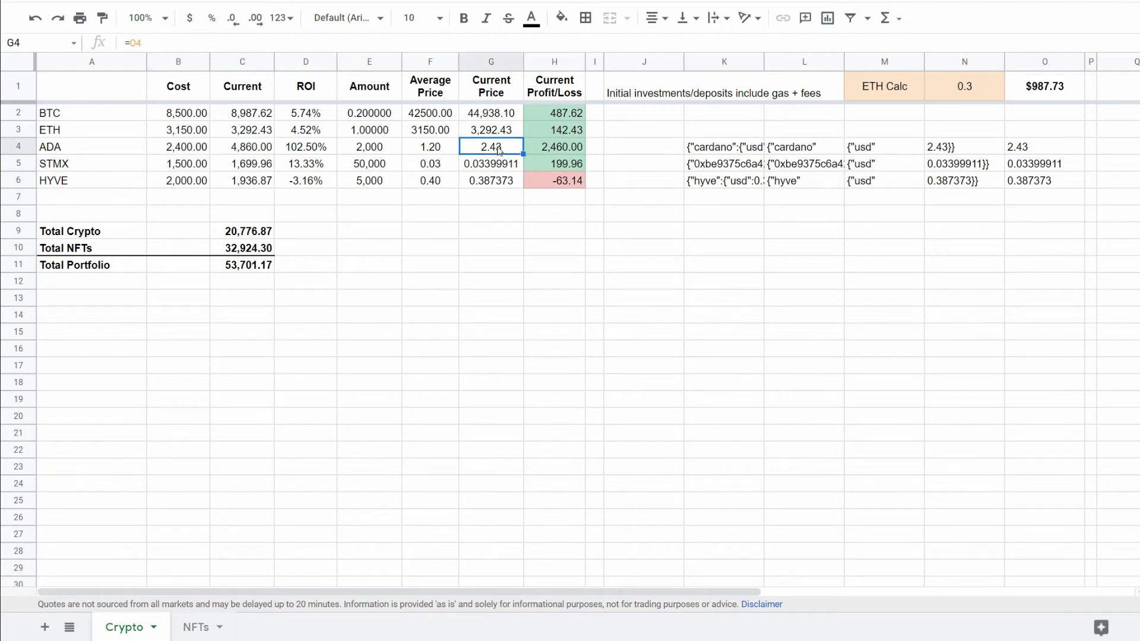
left_click(322, 152)
left_click(259, 149)
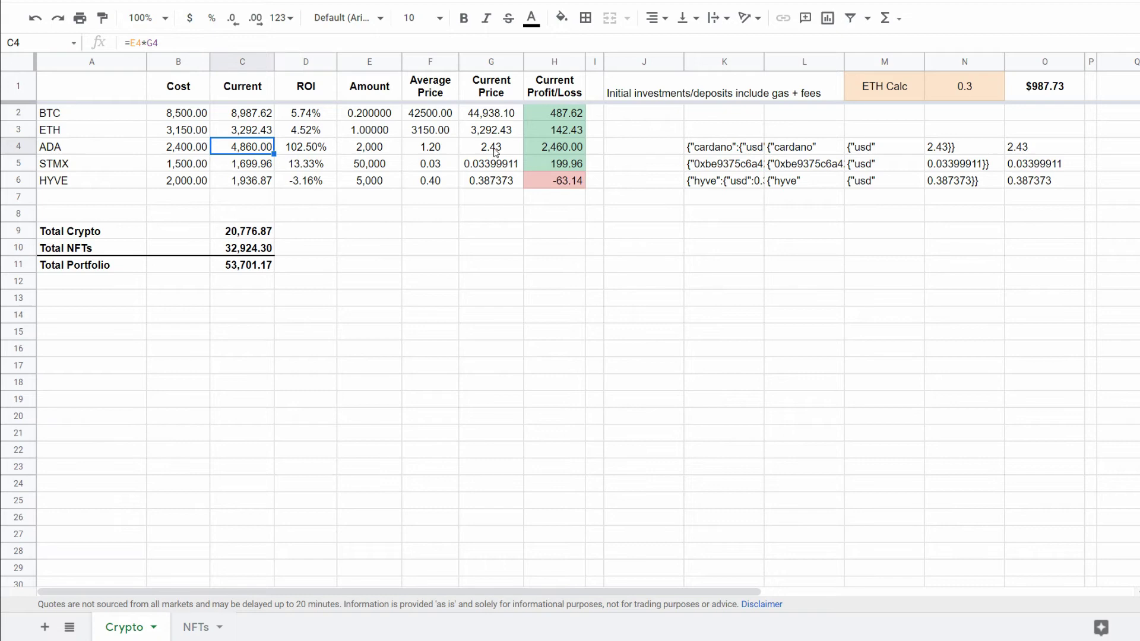
left_click(567, 149)
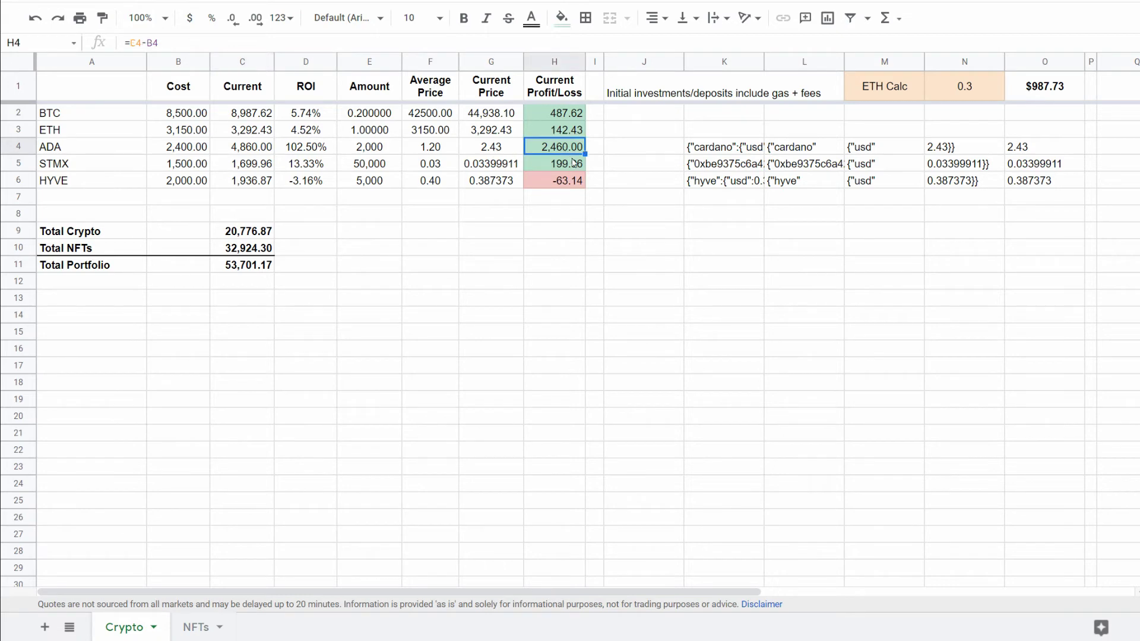
left_click(565, 114)
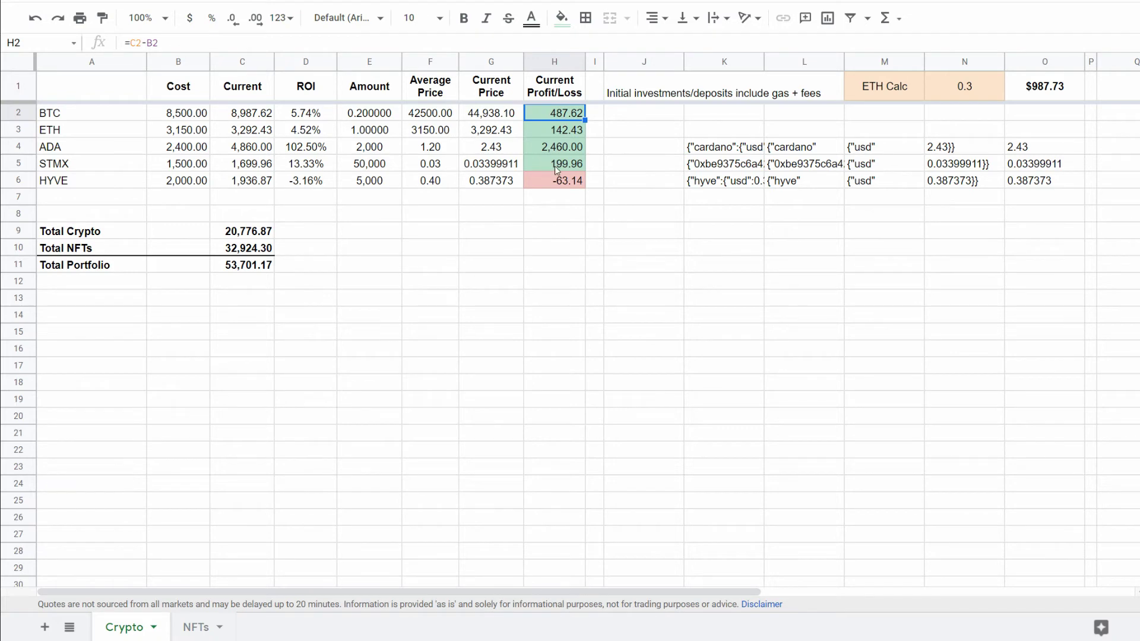
left_click(559, 184)
left_click(561, 198)
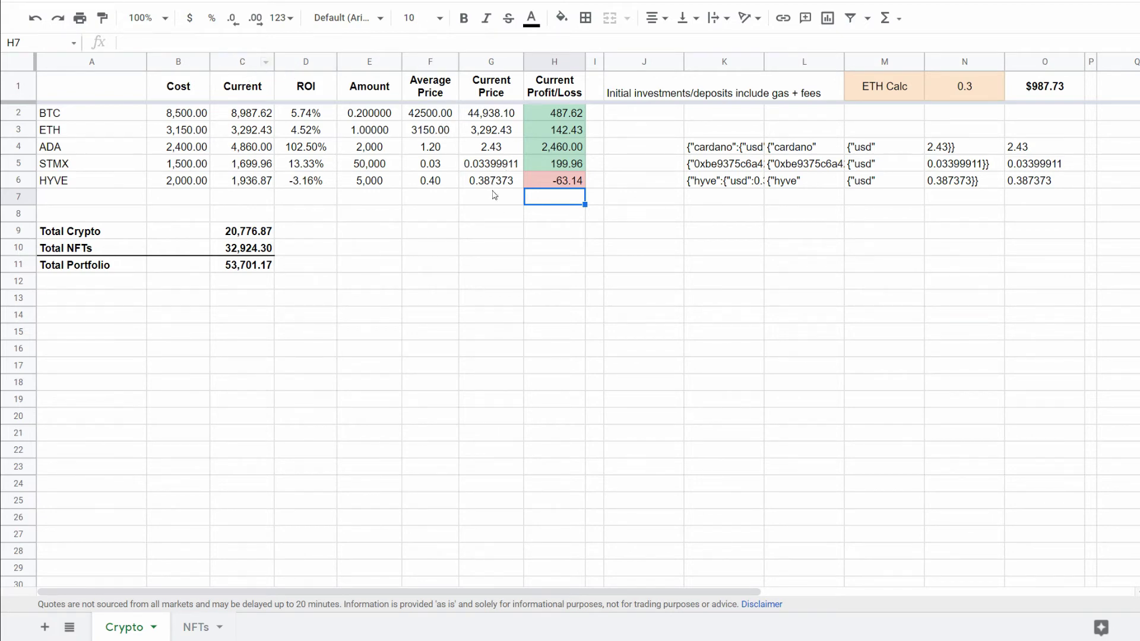
Inspect STMX's 1500 cost in B5 and the HYVE profit/loss formula
left_click(500, 237)
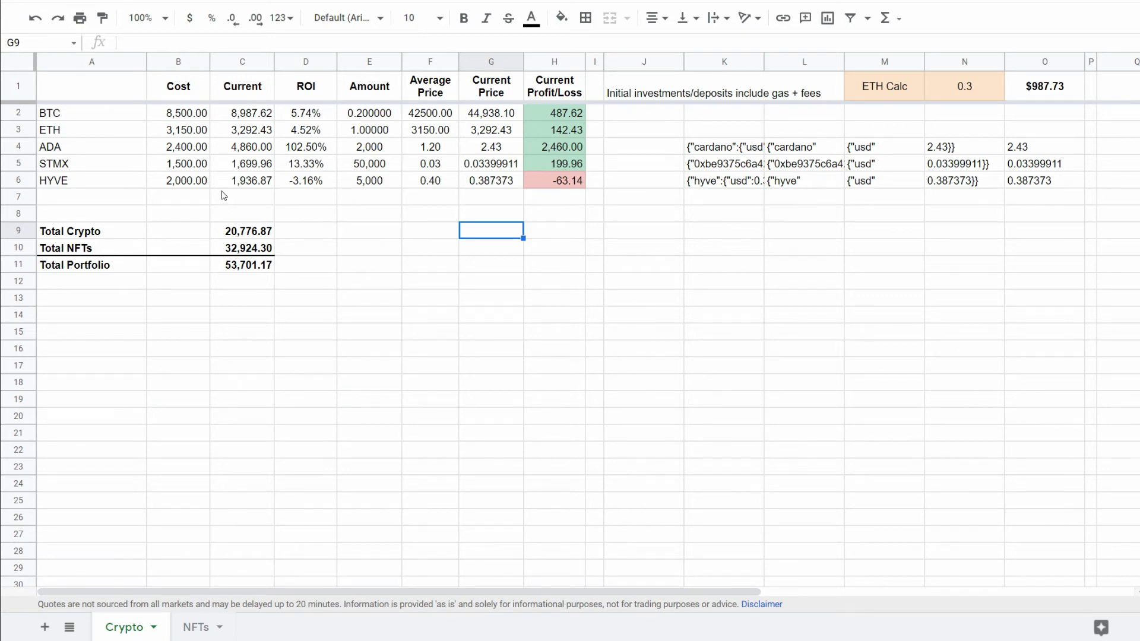
left_click(187, 169)
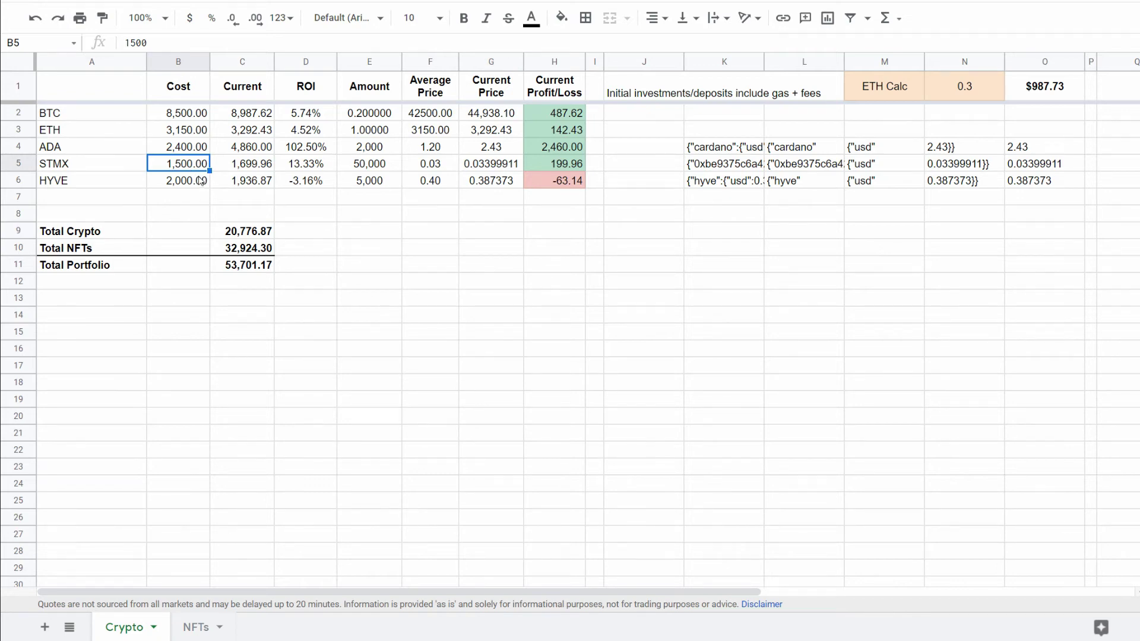
left_click(191, 197)
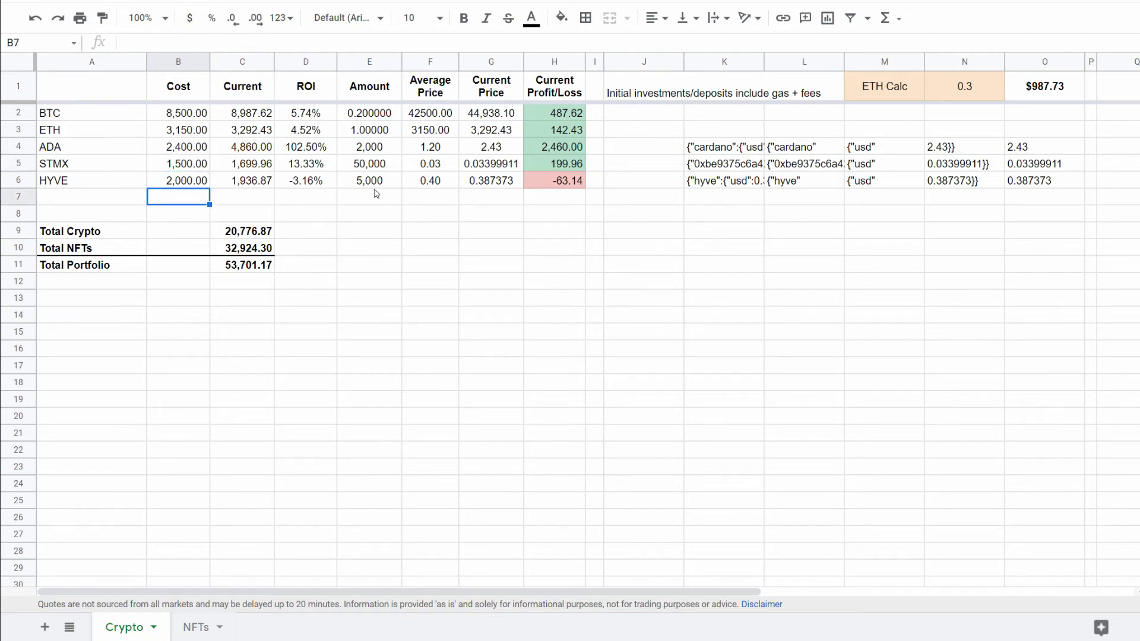
left_click(496, 232)
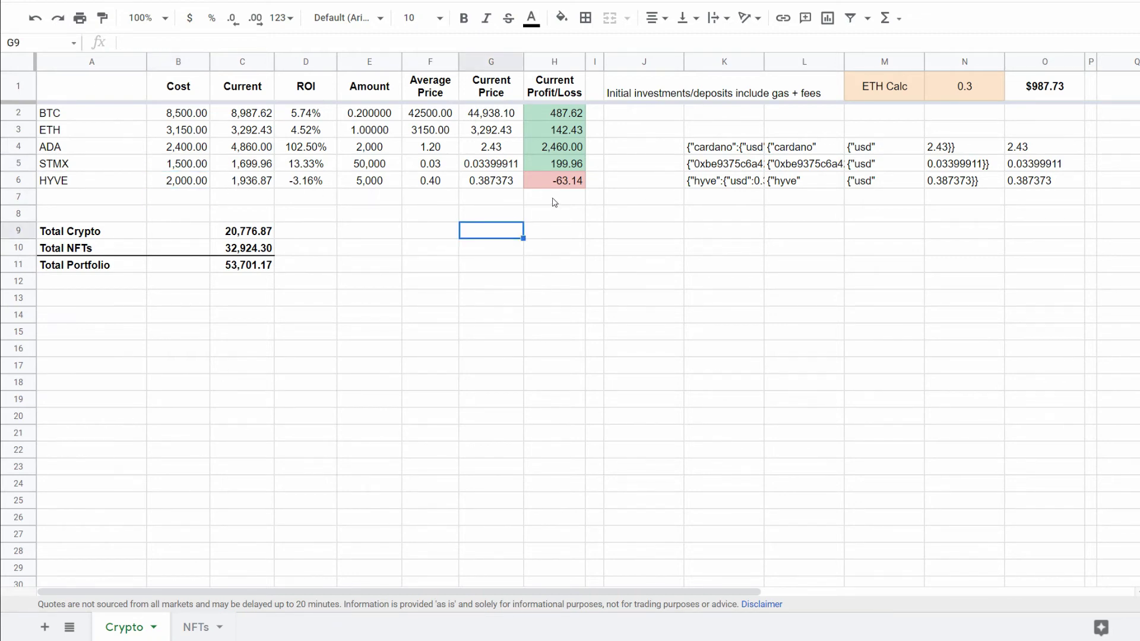
left_click(563, 185)
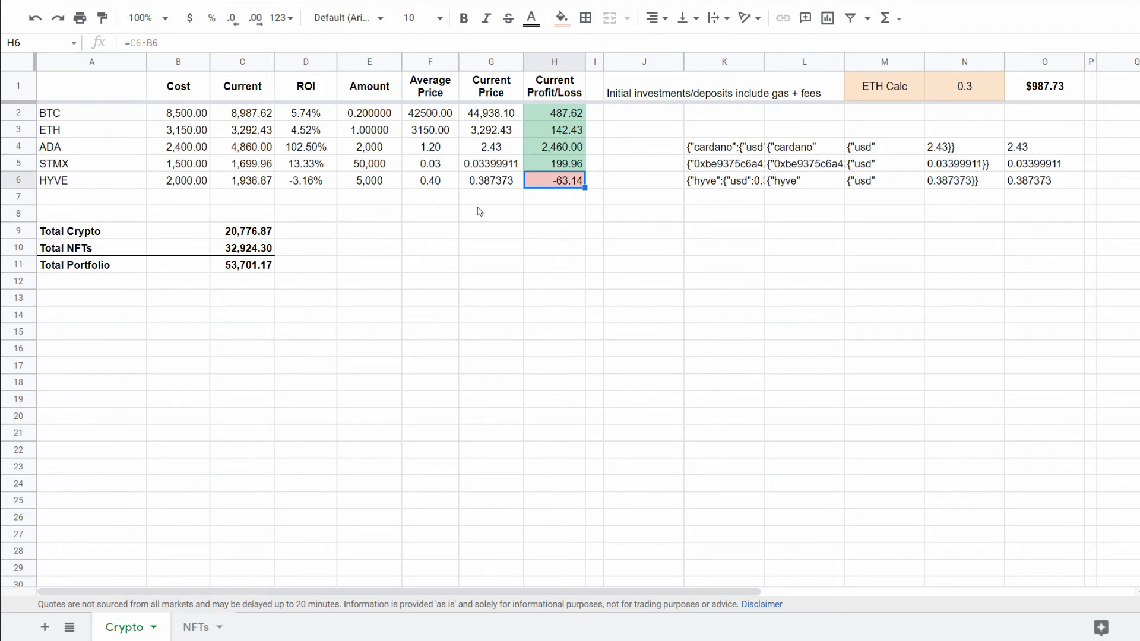
left_click(522, 233)
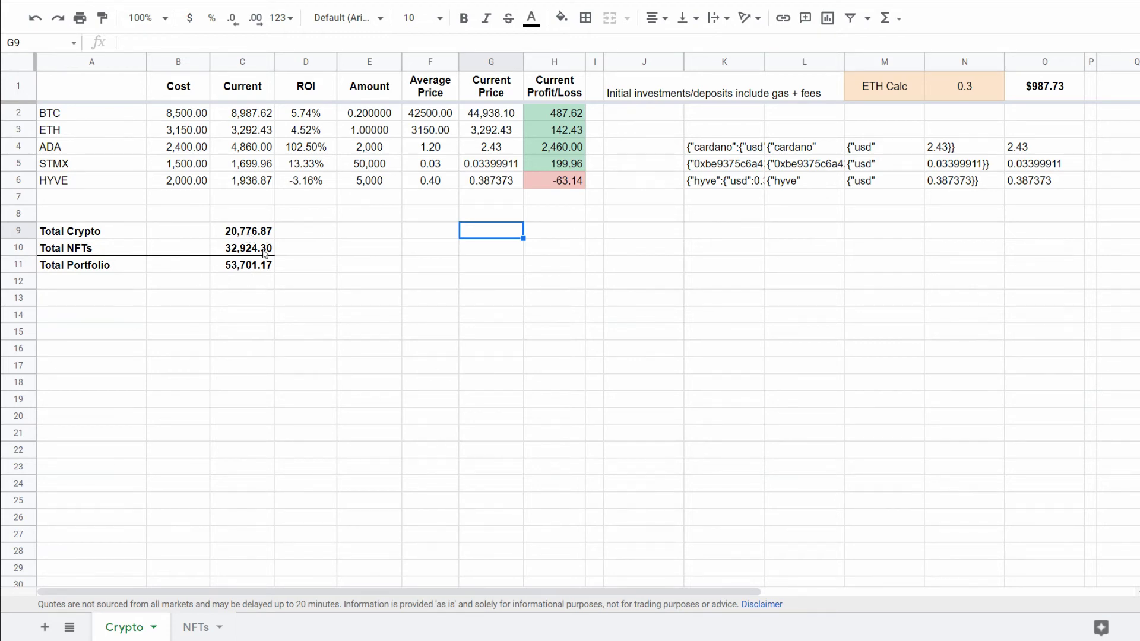
Check where the Total NFTs formula gets its value, then switch to the NFTs sheet
left_click(243, 253)
left_click(350, 254)
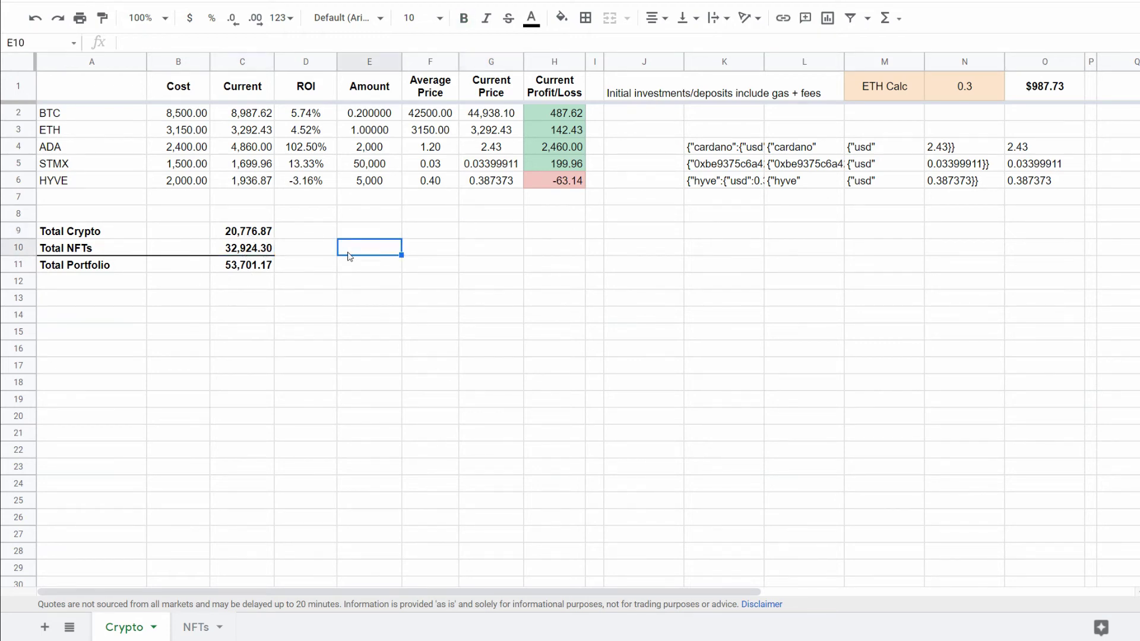
left_click(255, 254)
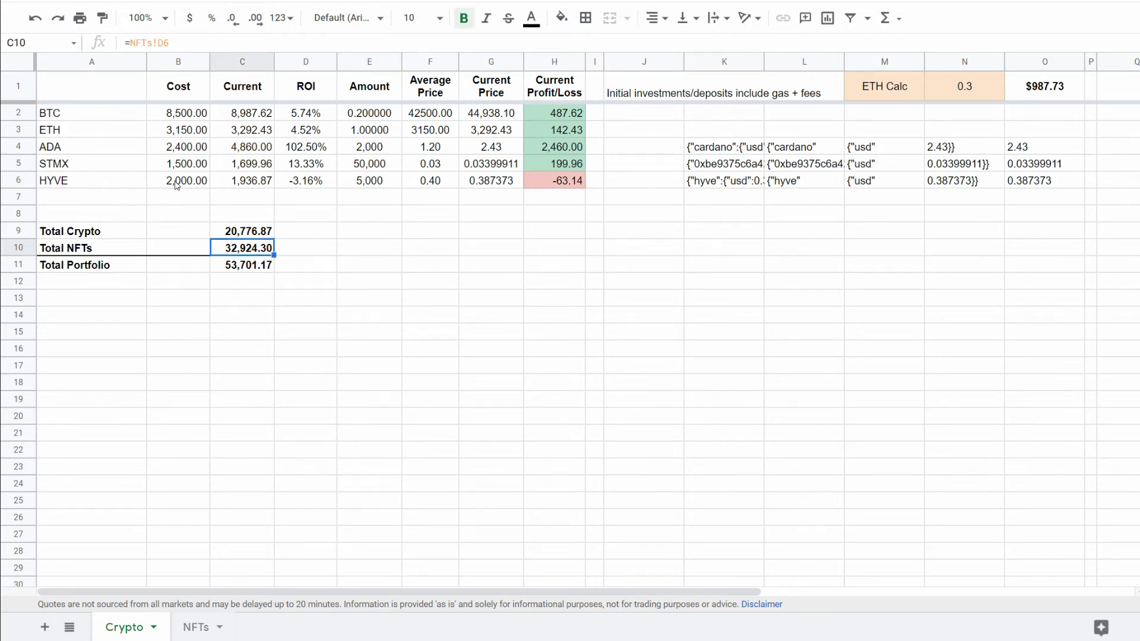
left_click(112, 90)
left_click(195, 628)
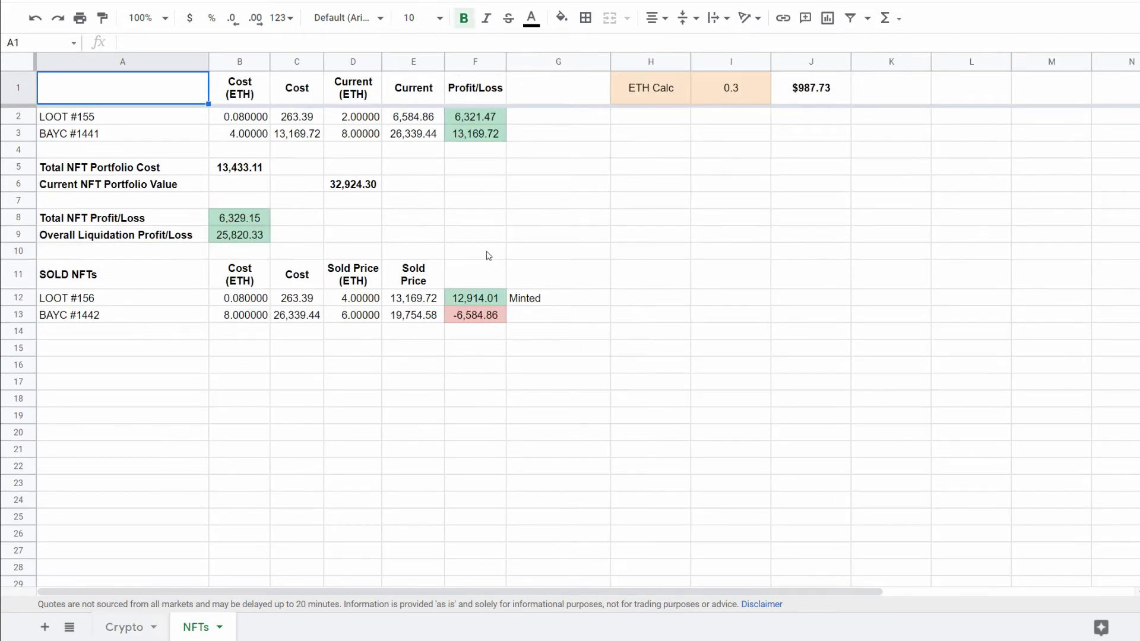
left_click(327, 184)
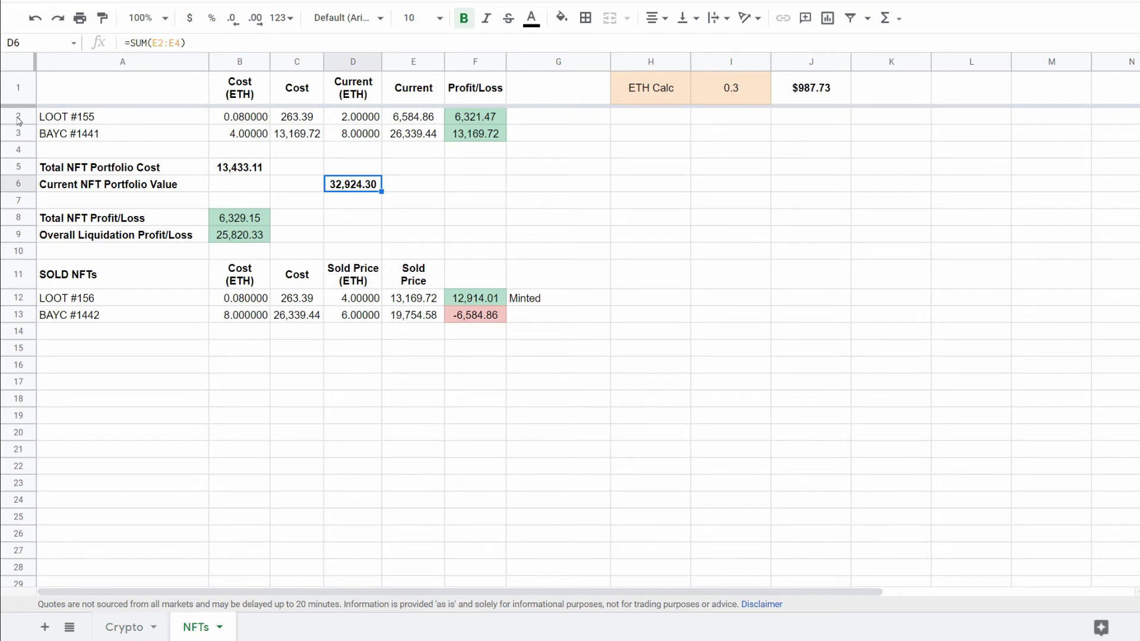
left_click_drag(18, 121, 17, 133)
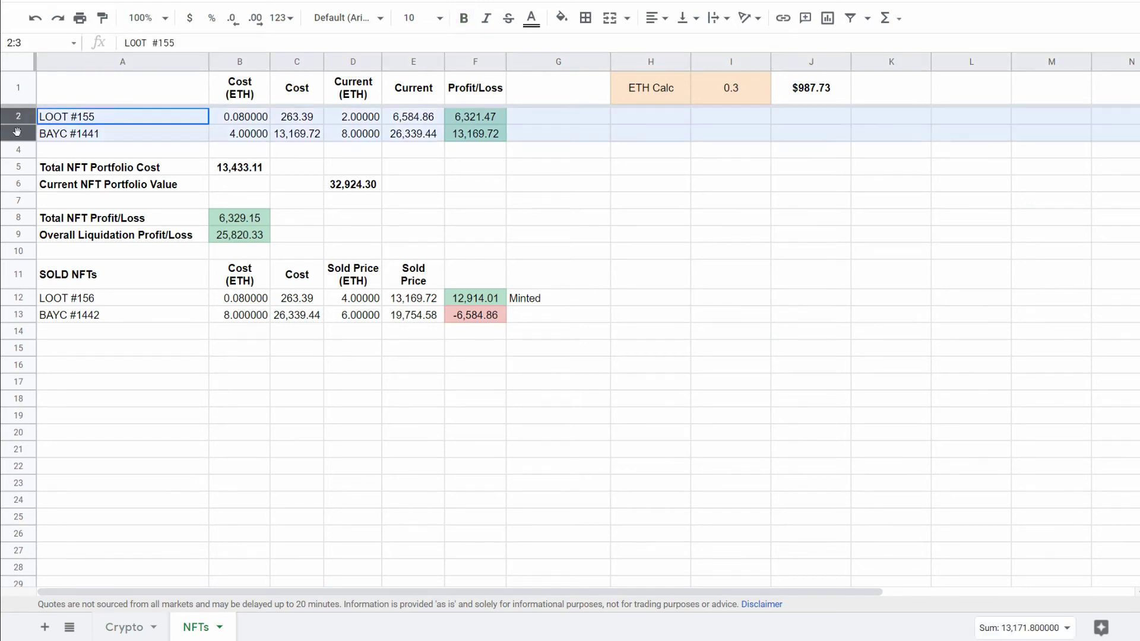
left_click(109, 153)
left_click(107, 121)
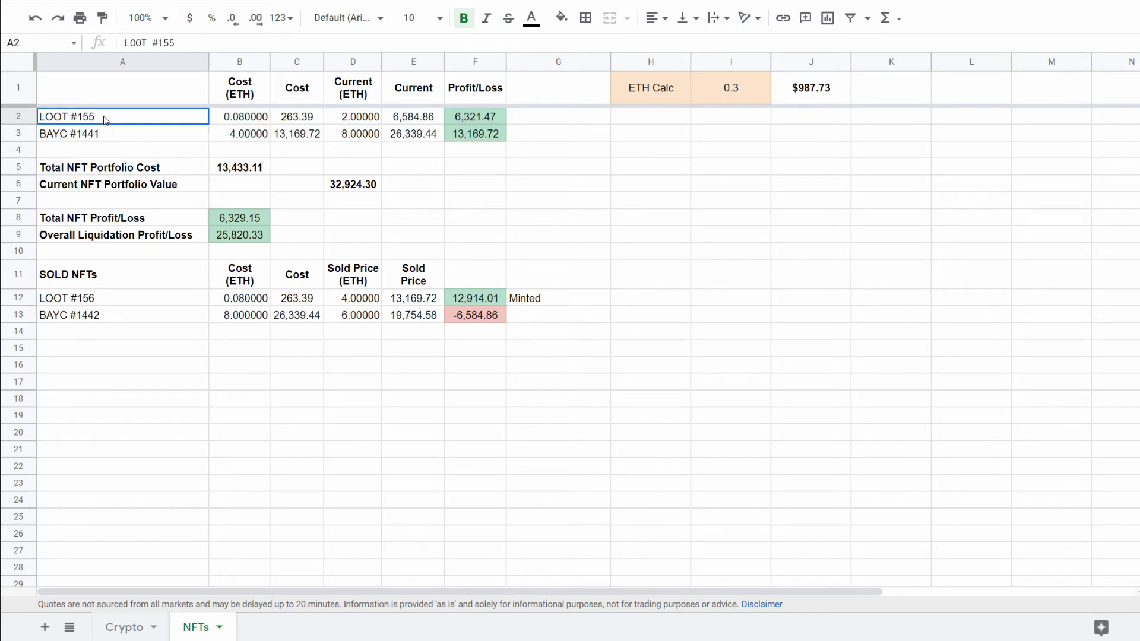
left_click_drag(23, 298, 23, 313)
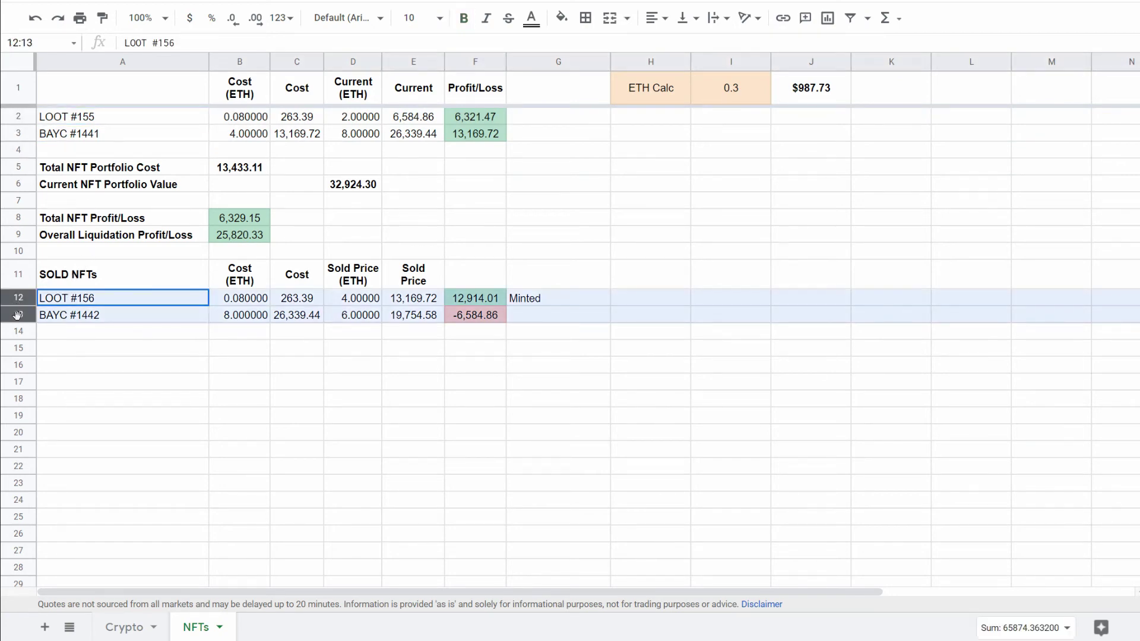
left_click(275, 359)
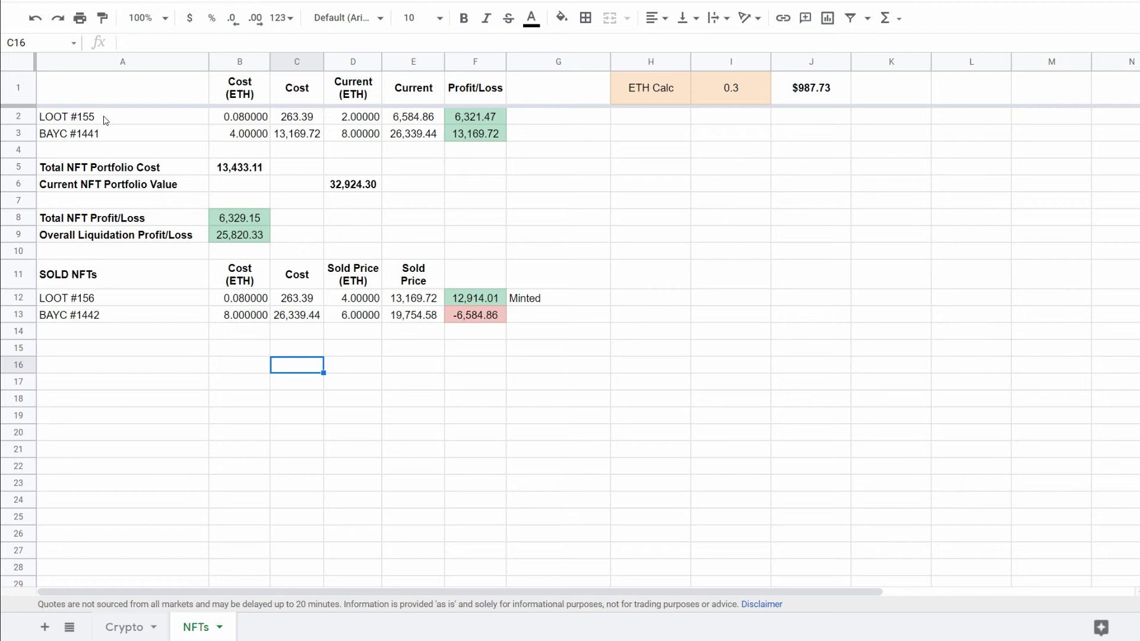
left_click_drag(105, 120, 107, 134)
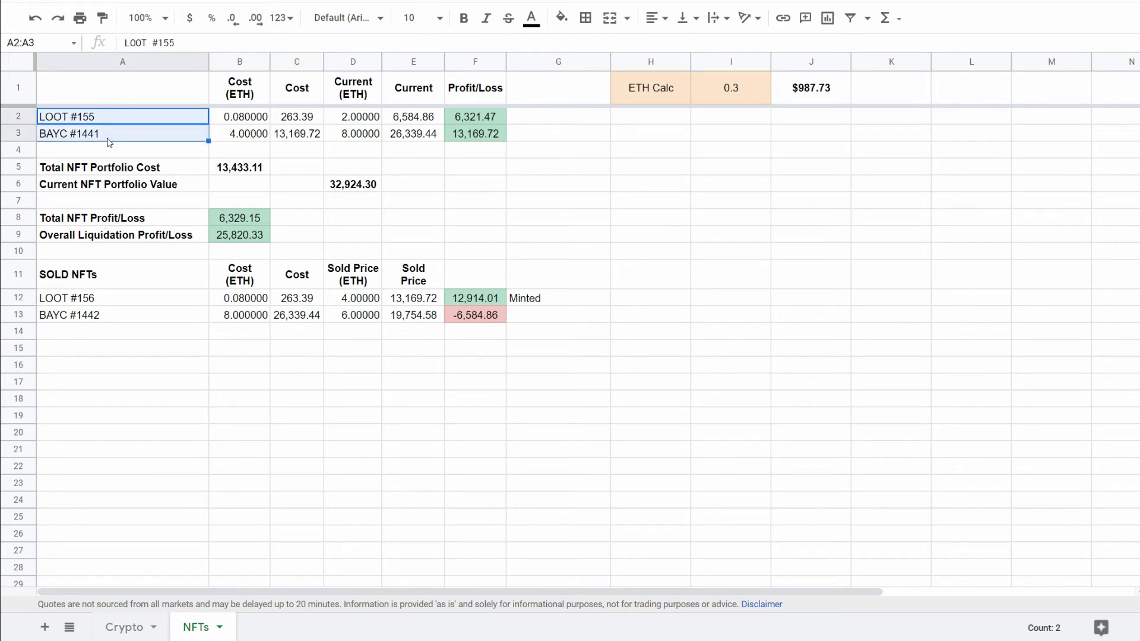
left_click(296, 163)
left_click(248, 120)
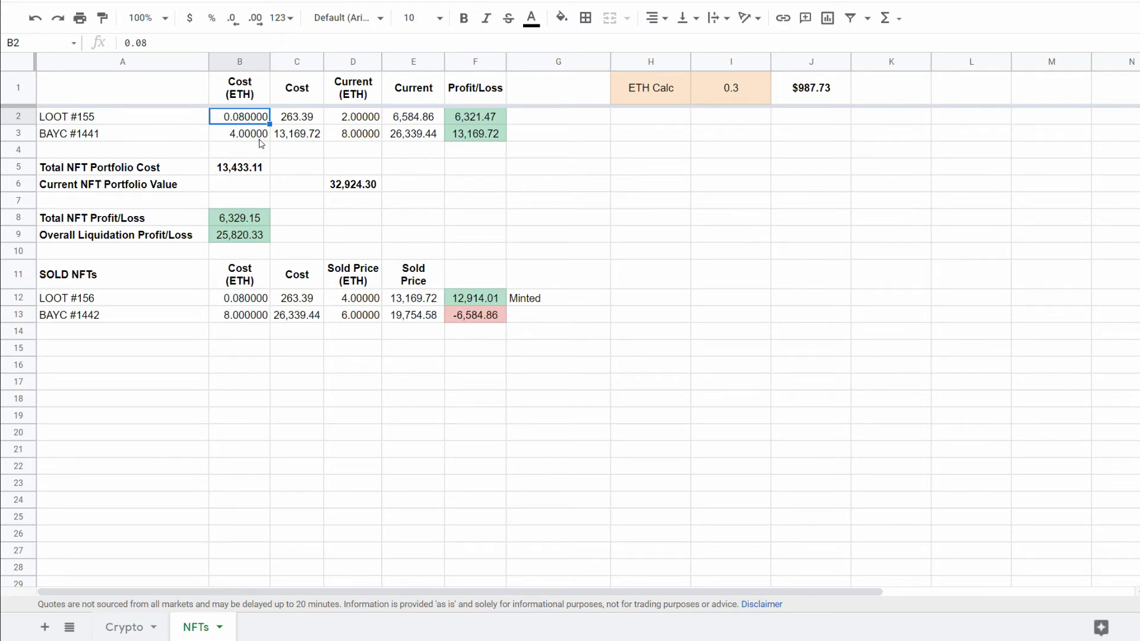
left_click(305, 122)
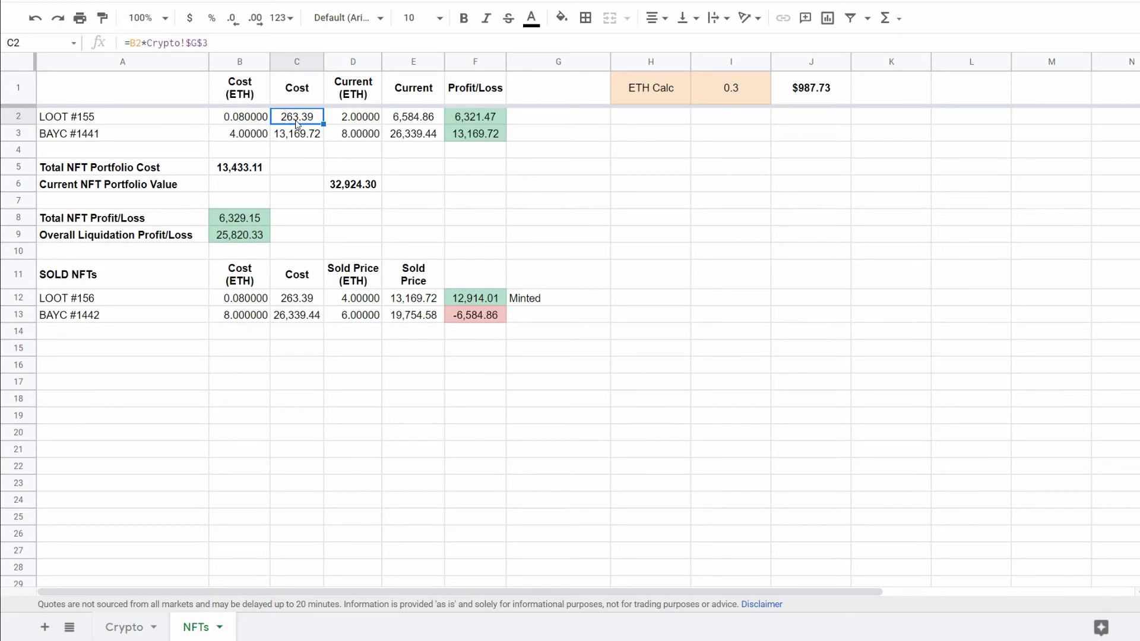
left_click(248, 120)
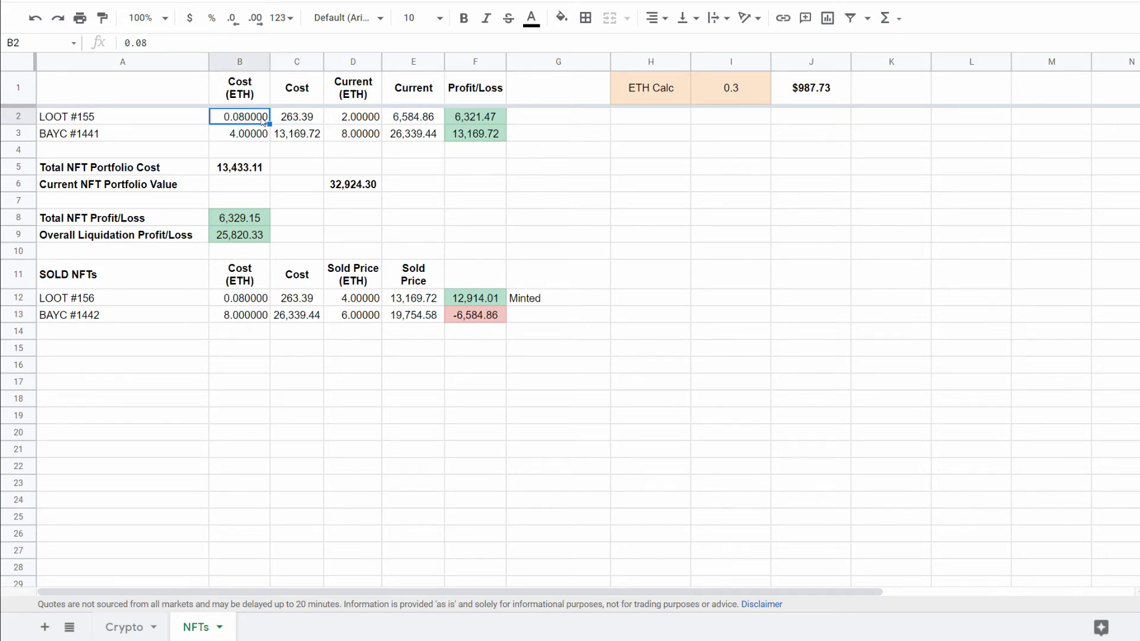
left_click(305, 119)
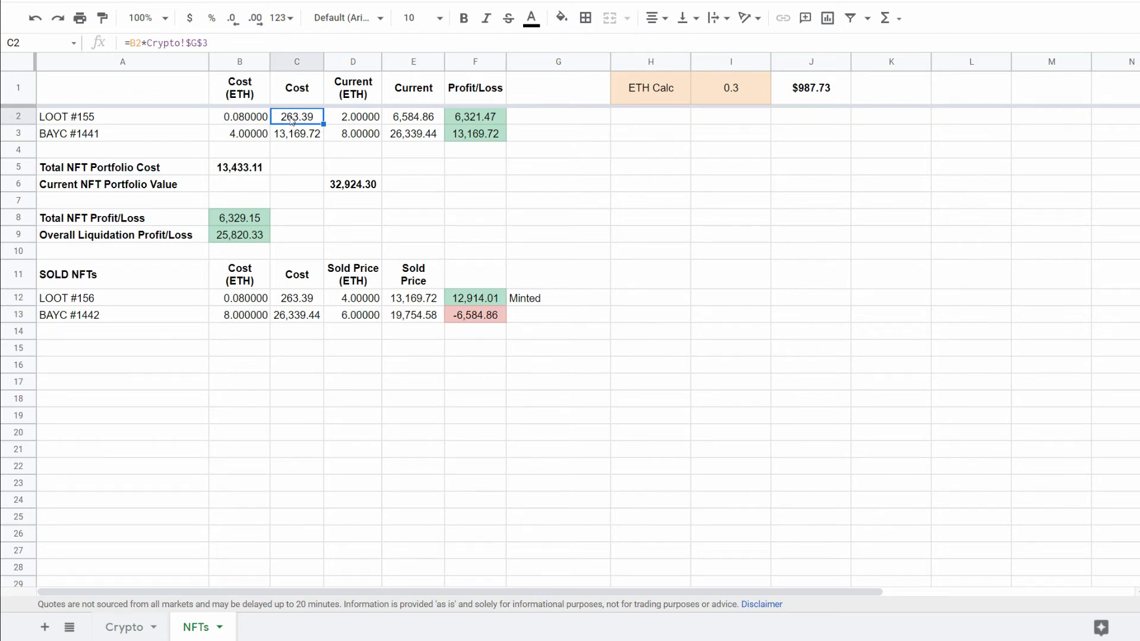
left_click(359, 121)
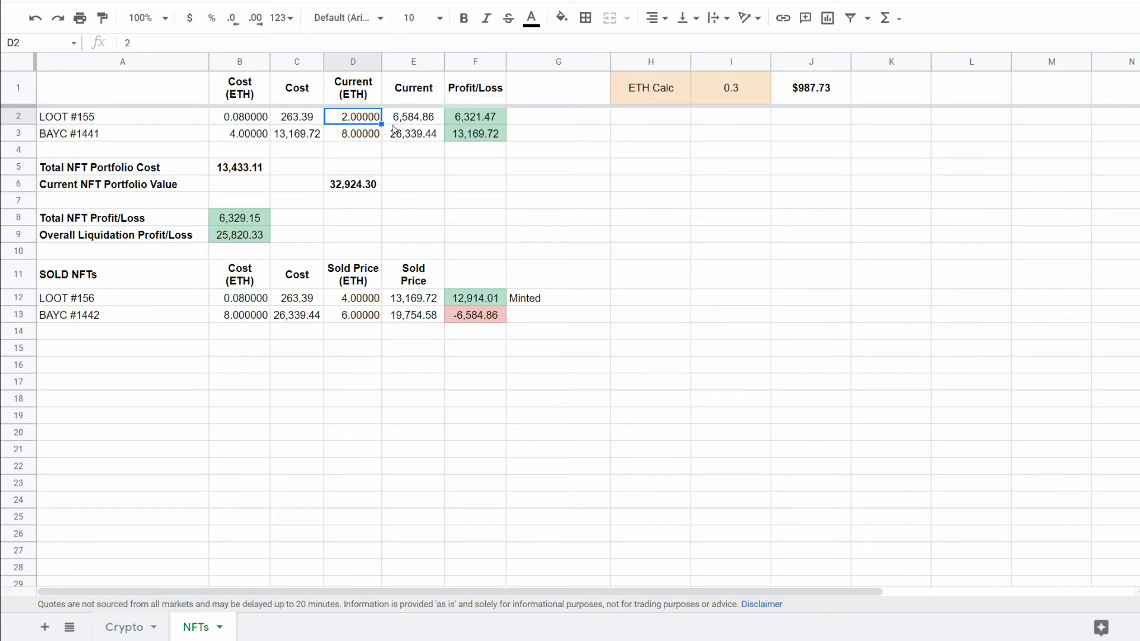
Enter 10 as LOOT #155's current ETH value in D2 and check the recalculated portfolio totals
type("10")
key("Return")
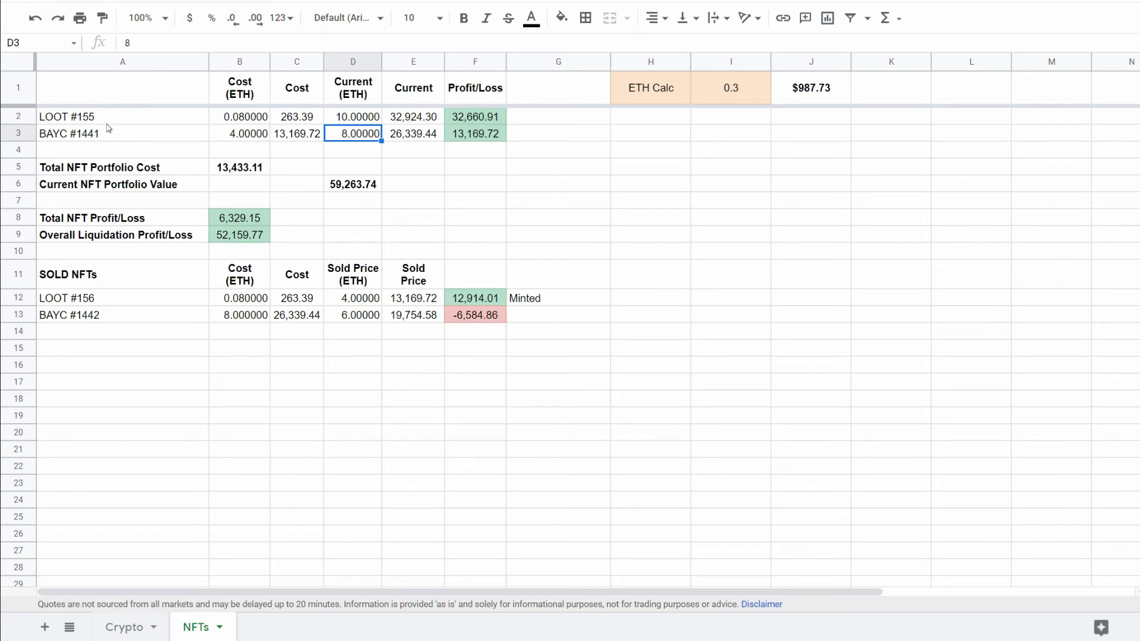
left_click(525, 177)
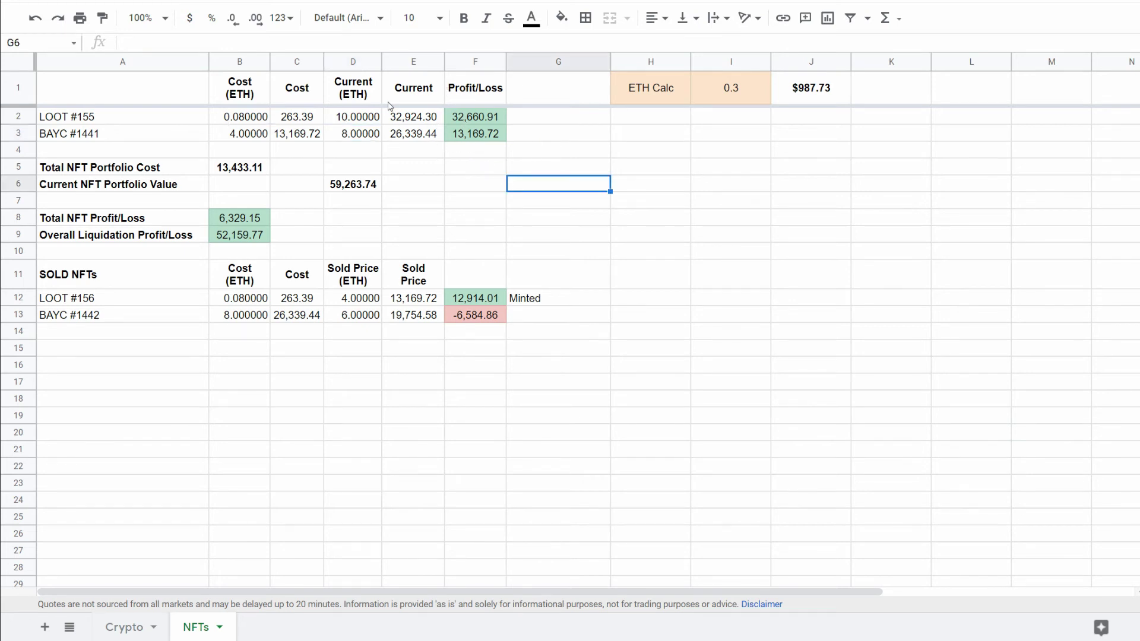
left_click(373, 119)
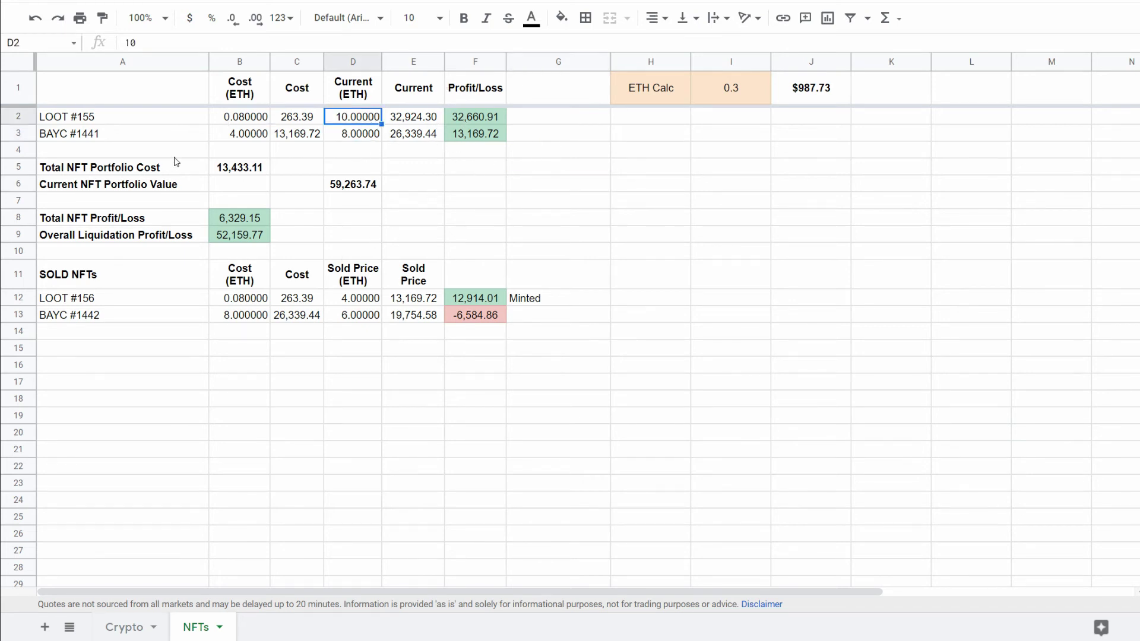
left_click(241, 168)
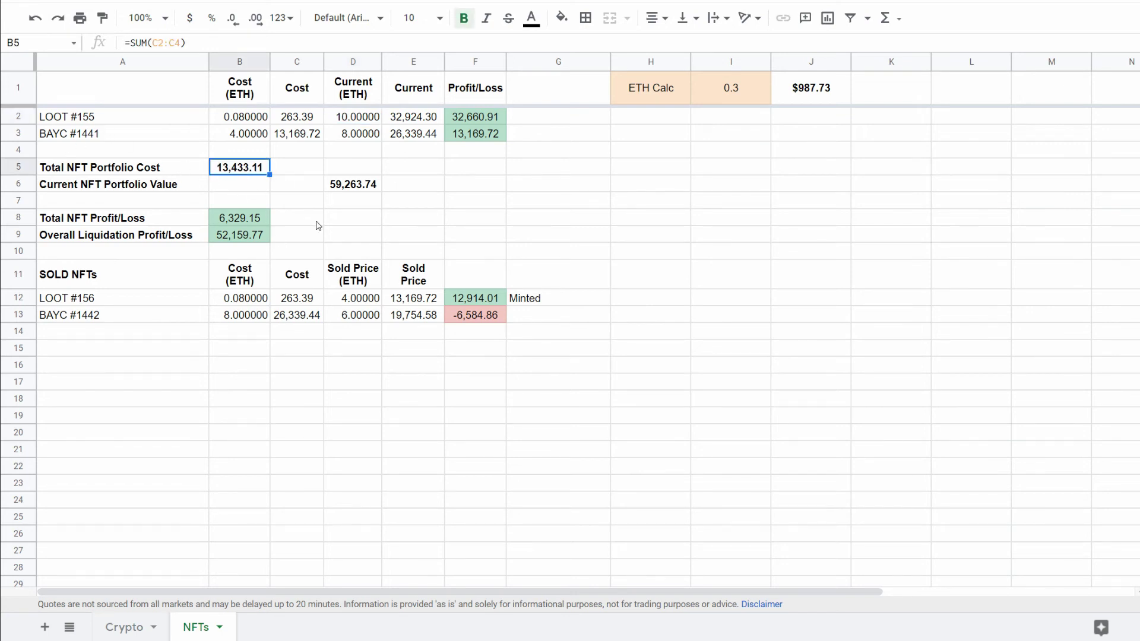
left_click(373, 187)
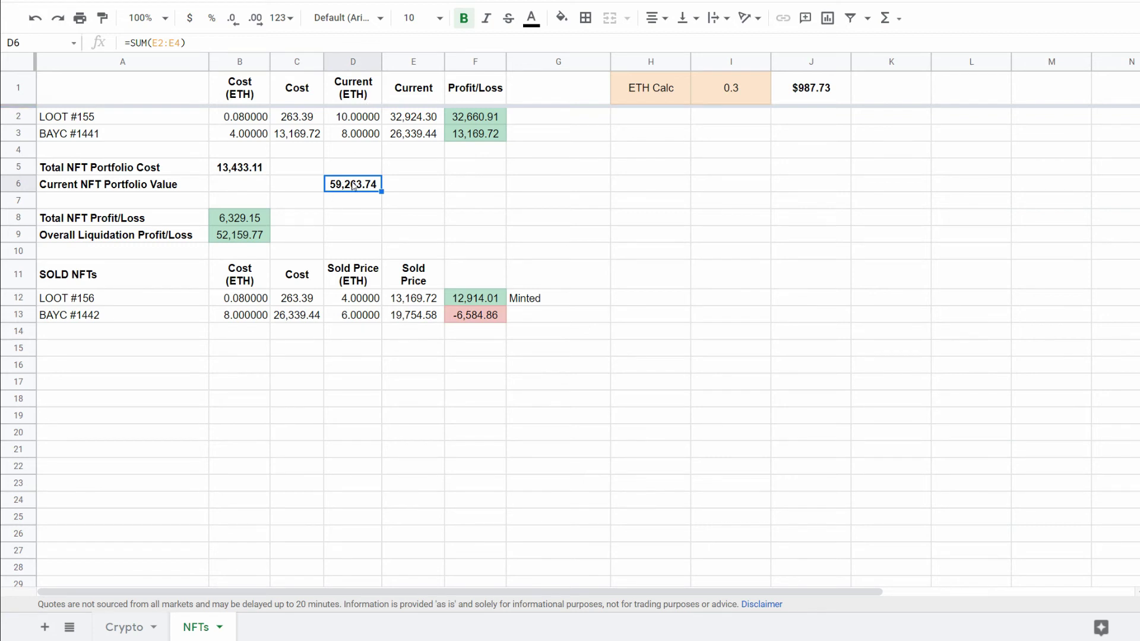
left_click(297, 378)
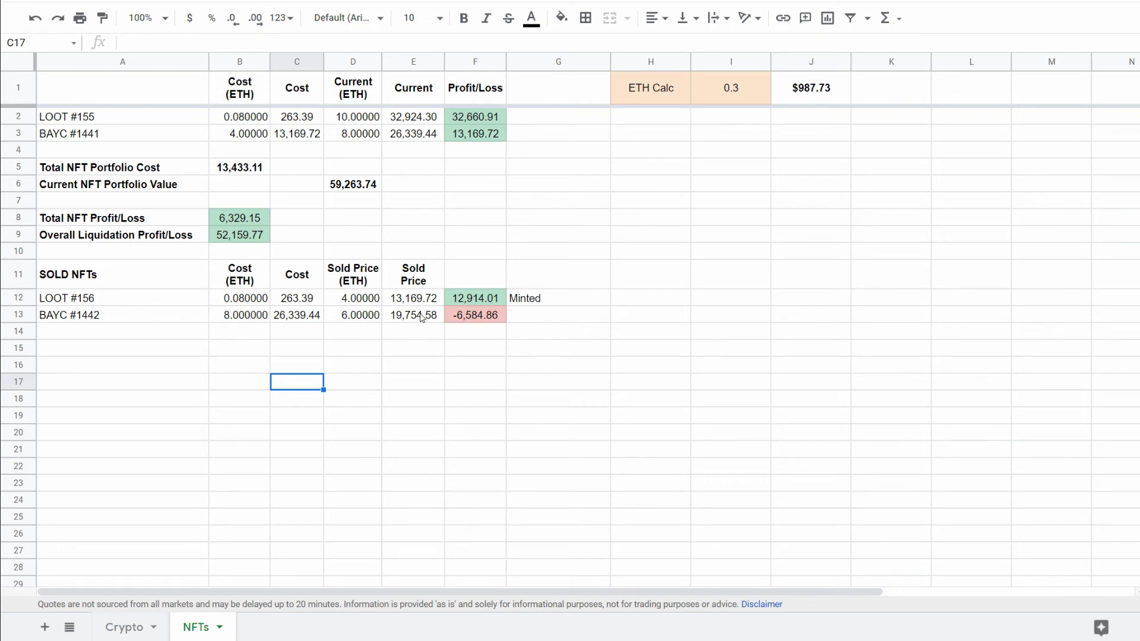
left_click(223, 220)
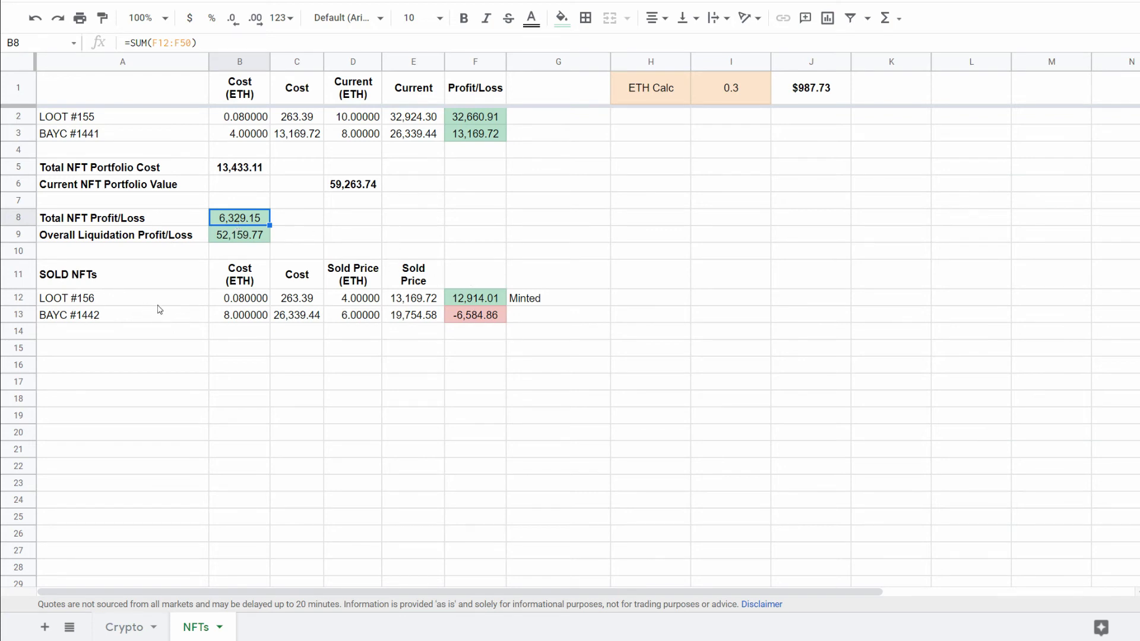
left_click_drag(245, 303, 282, 300)
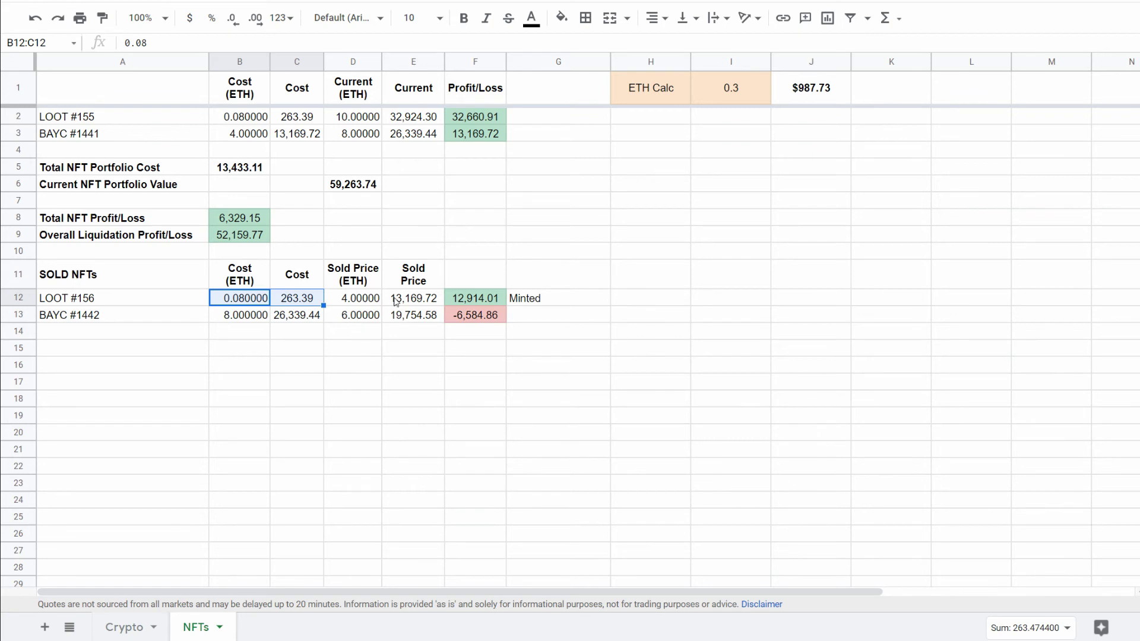
left_click(487, 306)
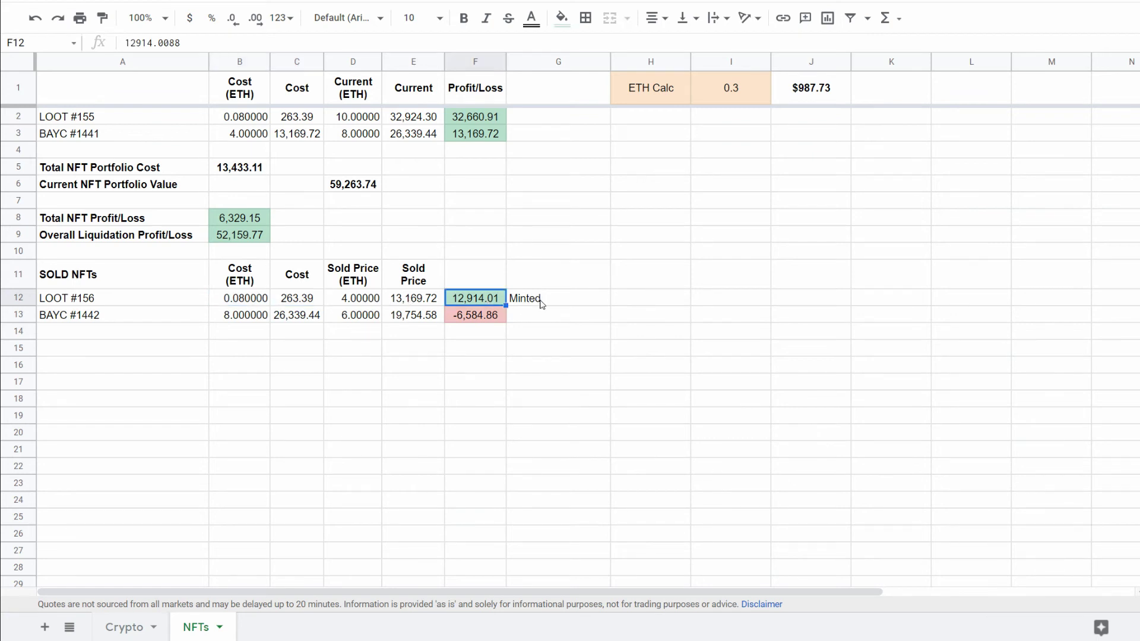
left_click(543, 303)
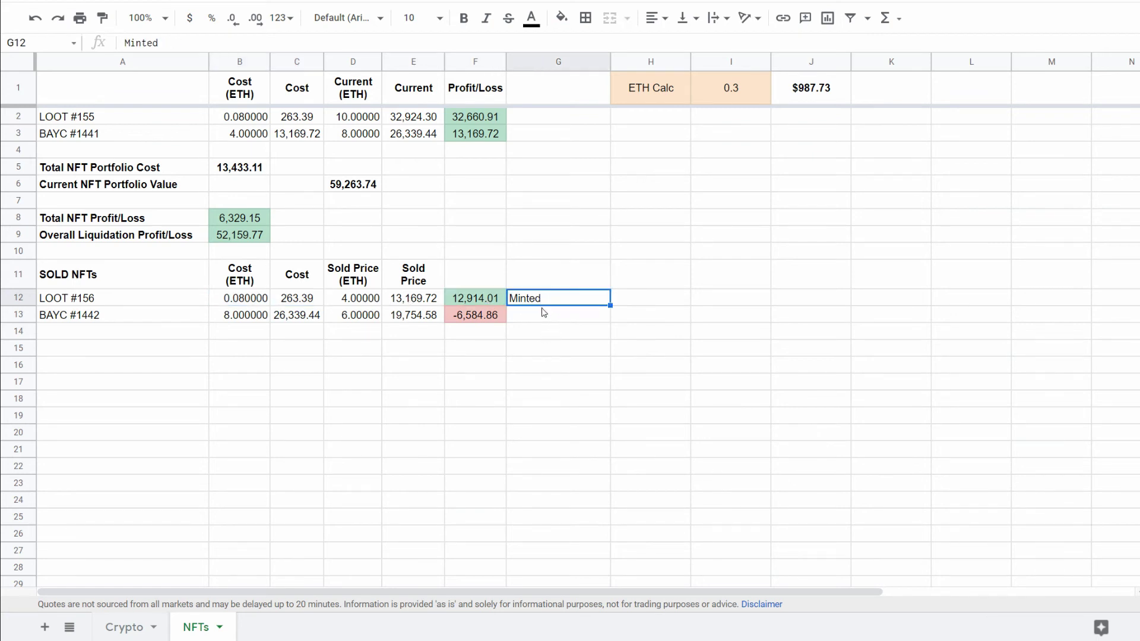
left_click(543, 313)
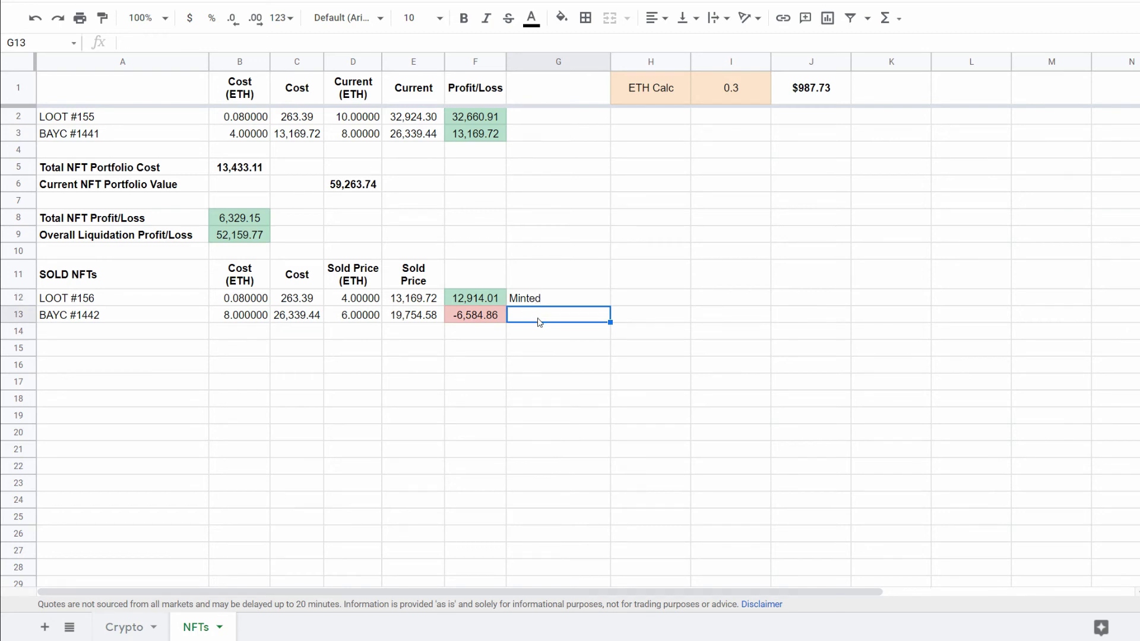
left_click(544, 301)
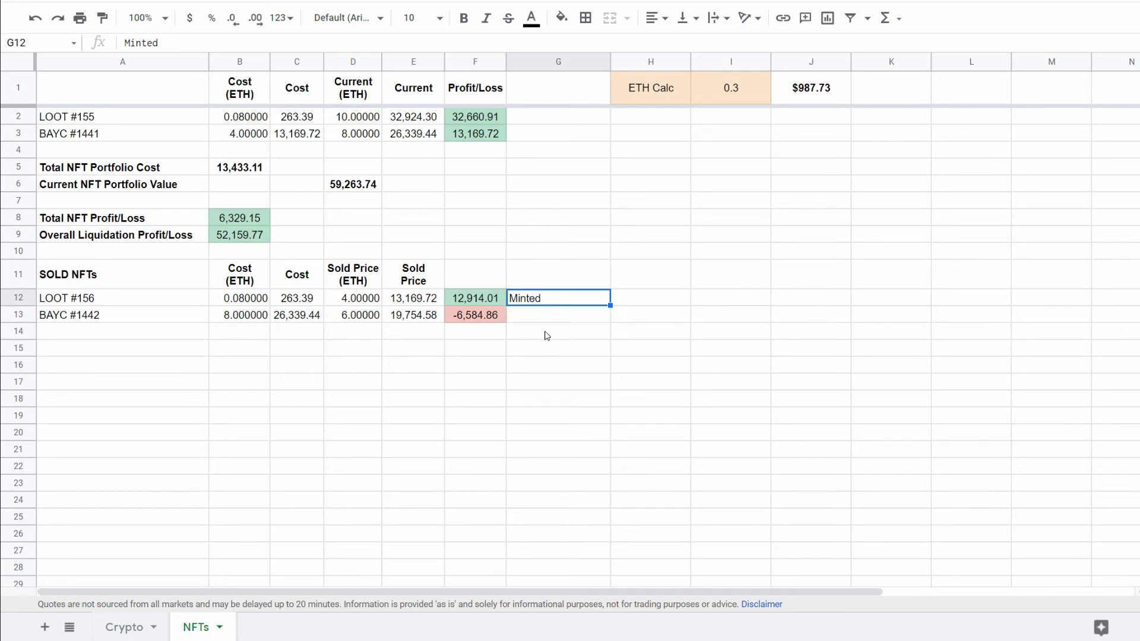
left_click(463, 320)
key("Up")
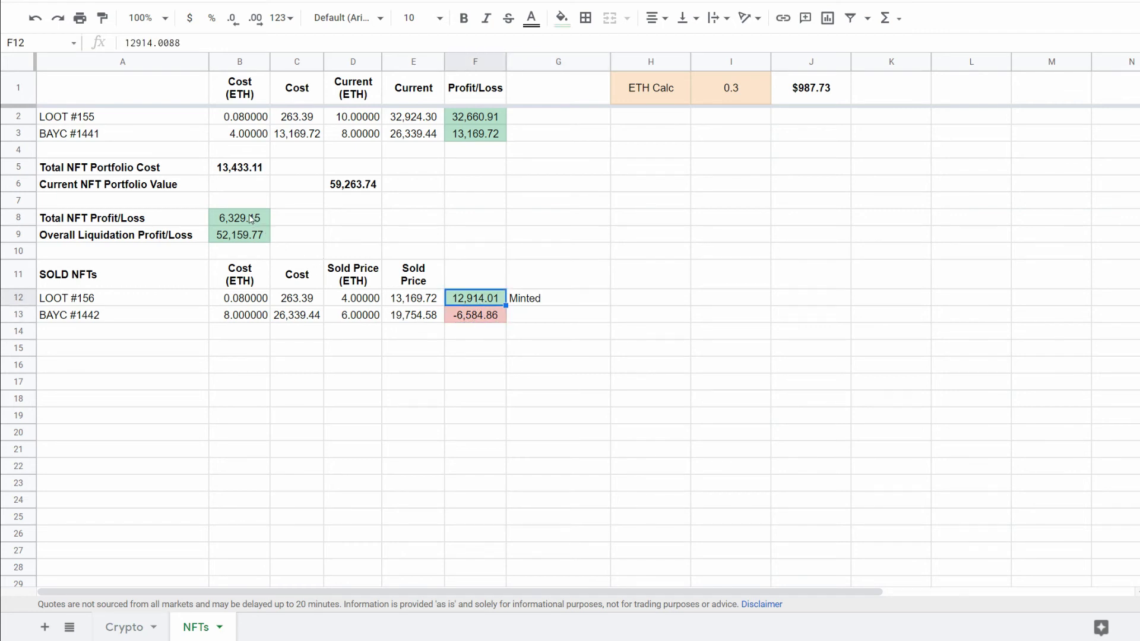
Switch to the Crypto sheet and view Total Portfolio's =SUM(C9:C10) formula in C11
left_click(125, 628)
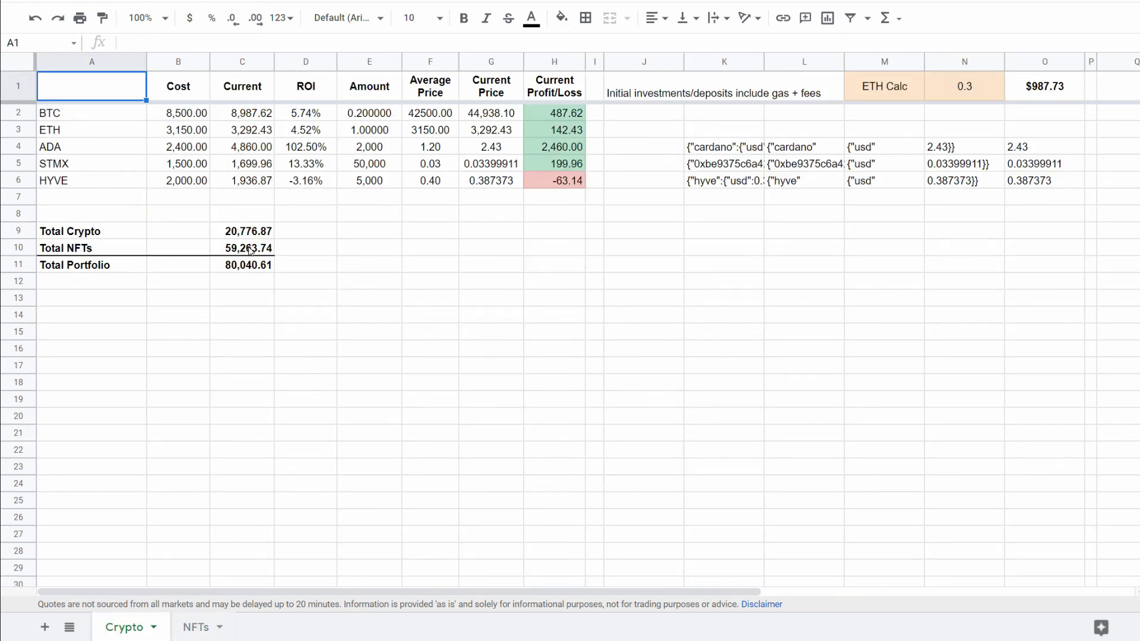
left_click(252, 272)
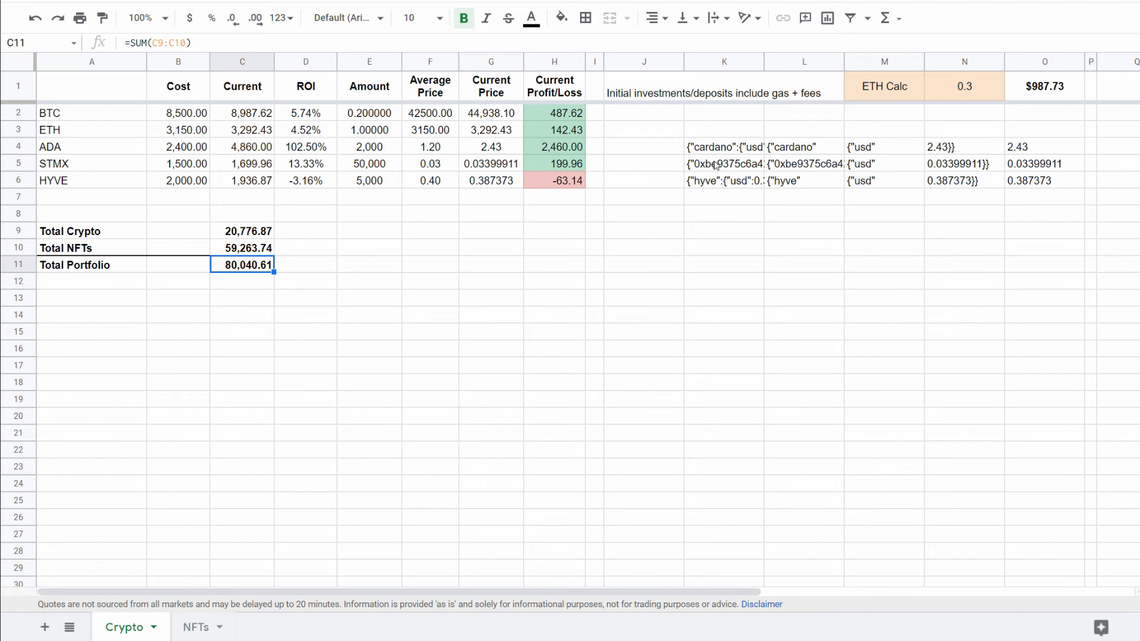
Re-commit K4's cardano import and retype the currency code's final 'd' to reload it
left_click(714, 152)
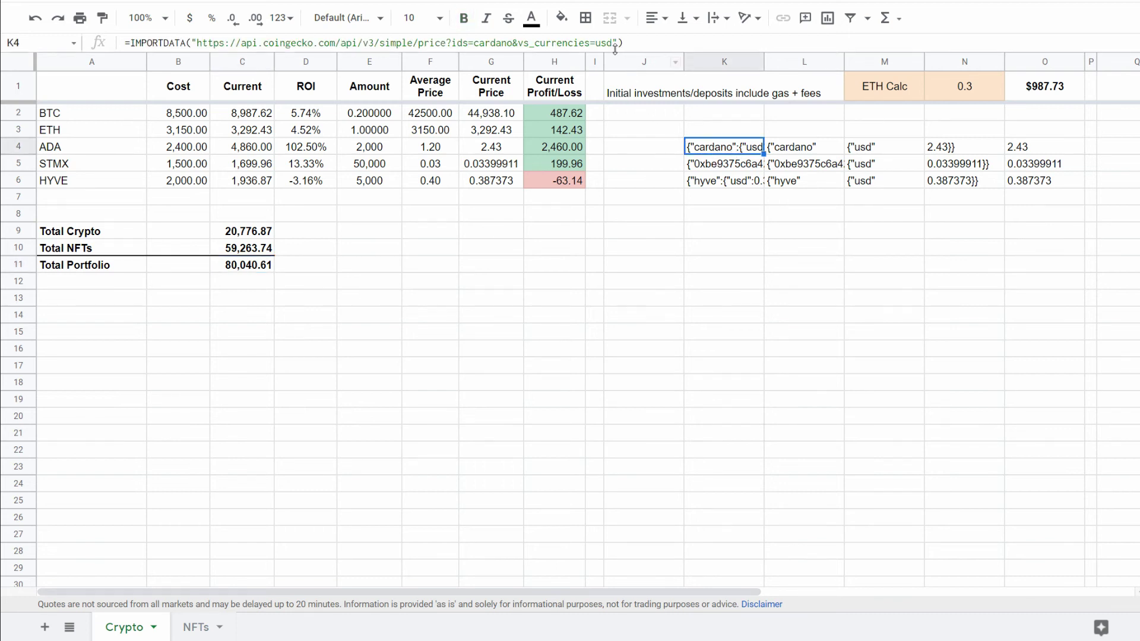
double_click(725, 147)
left_click(781, 319)
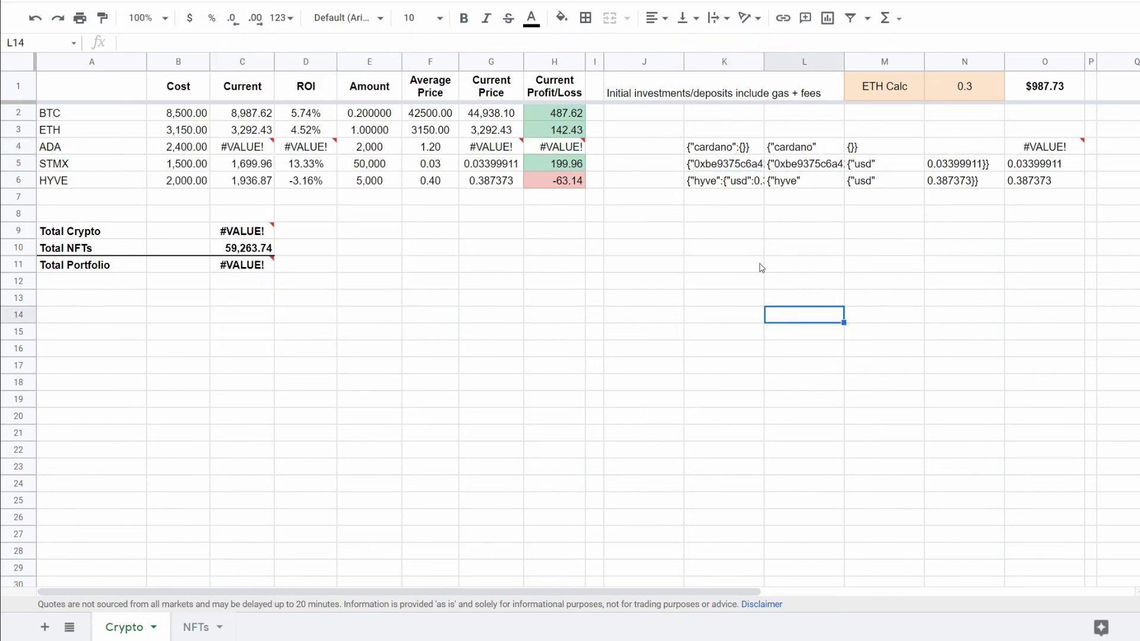
left_click(736, 236)
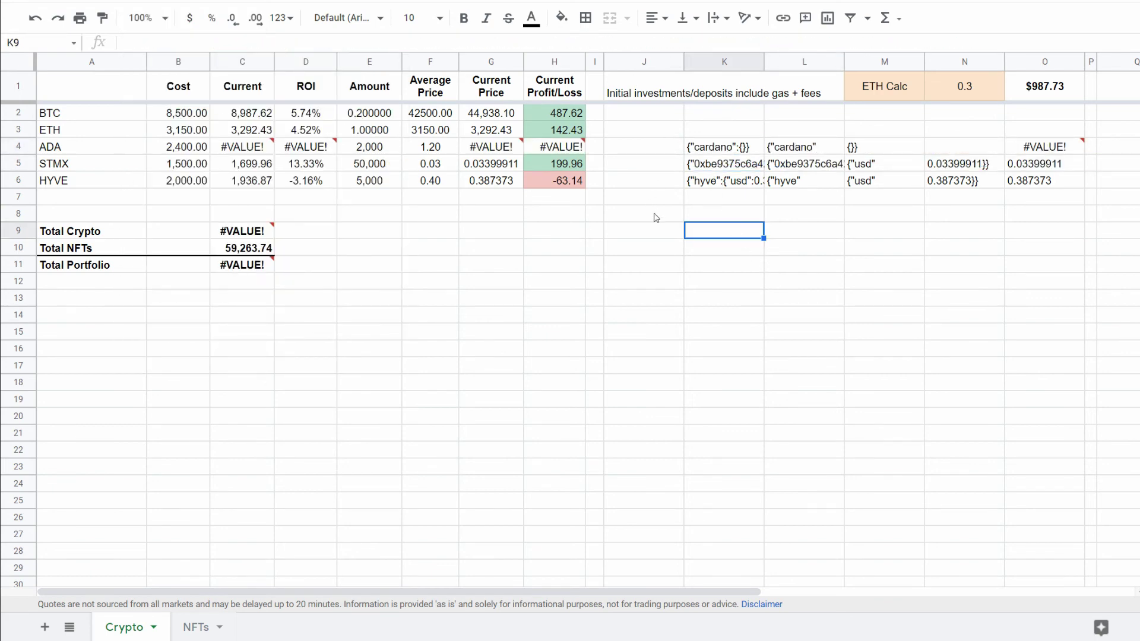
left_click(712, 148)
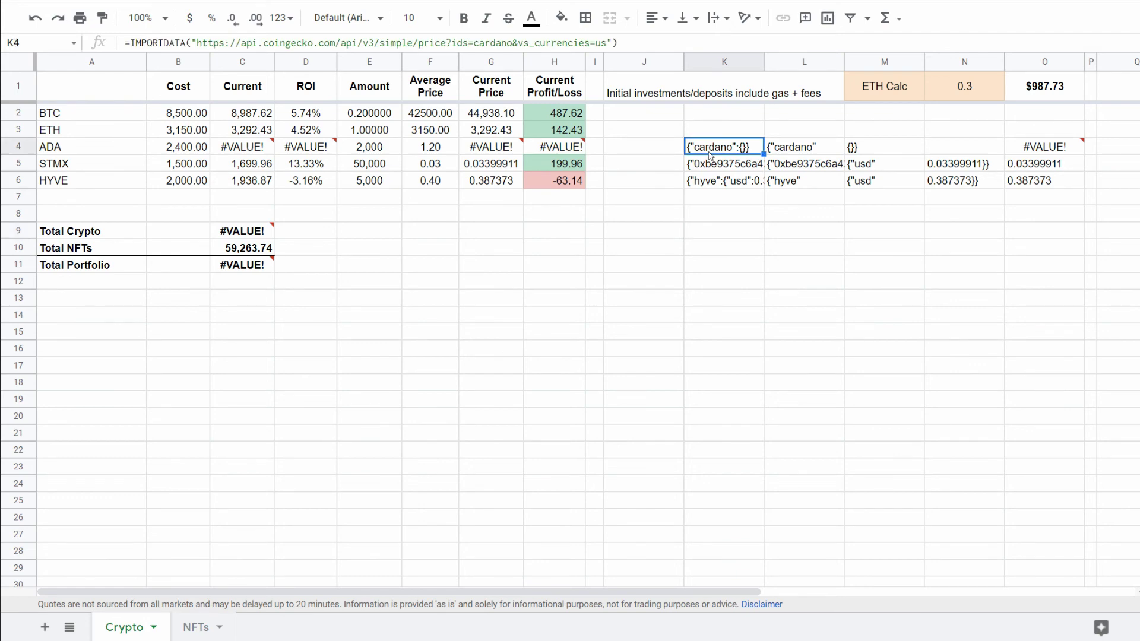
left_click(607, 43)
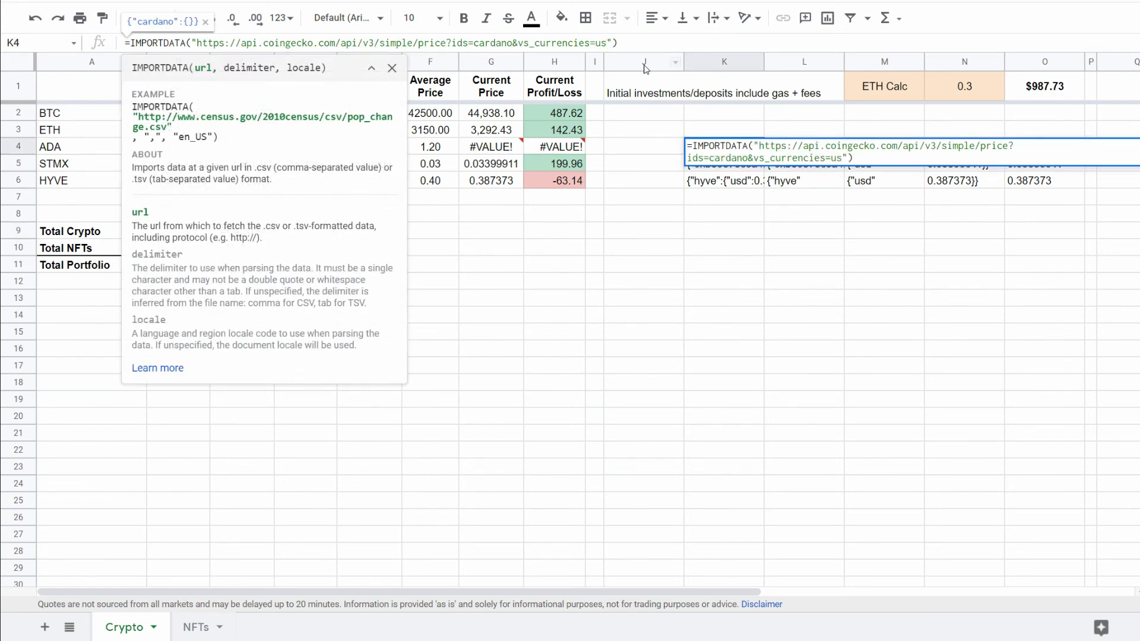
type("d")
key("Return")
left_click(693, 247)
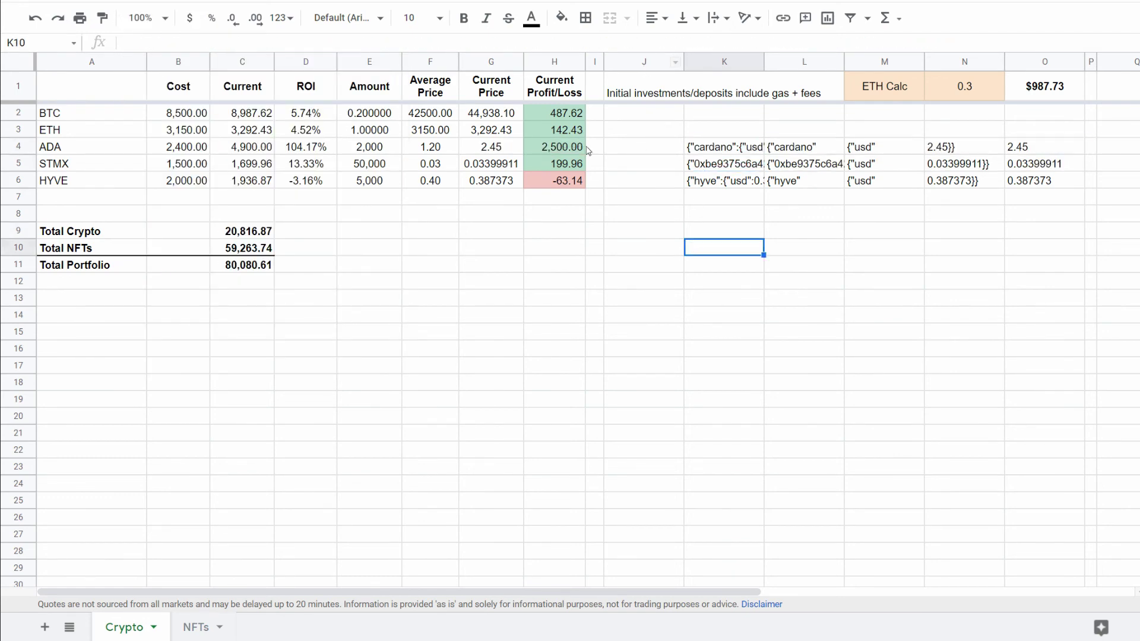
key("Down")
Edit K4's currency code again and check the #VALUE! error in ADA's profit/loss
left_click(725, 151)
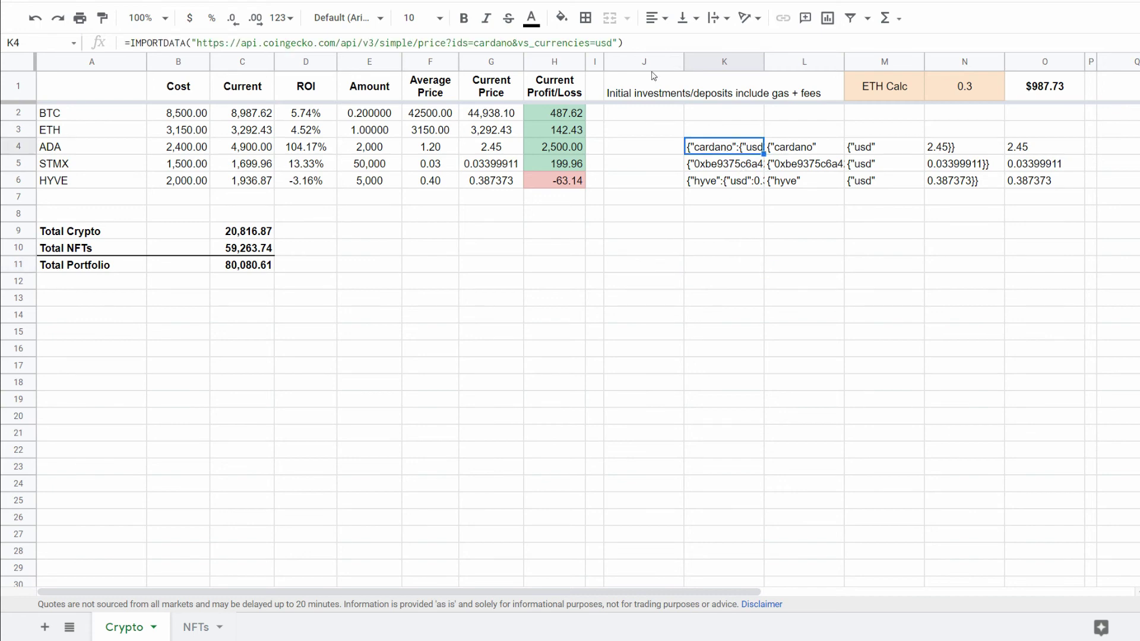
key("Return")
type("d")
key("Return")
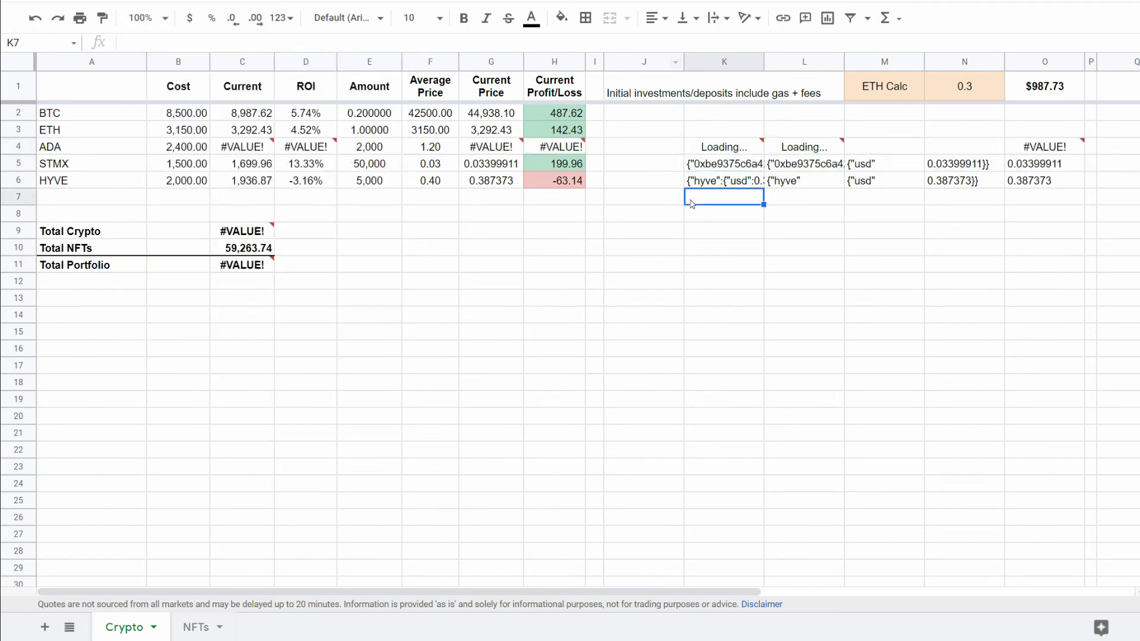
left_click(557, 149)
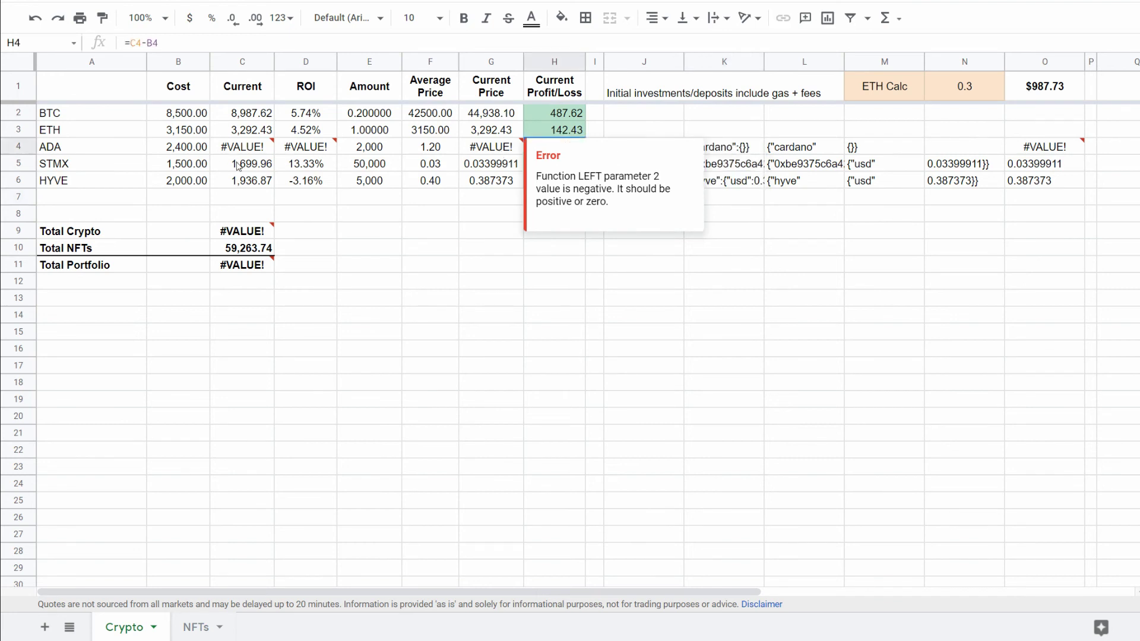
left_click(647, 328)
Restore vs_currencies=usd in K4's formula so ADA's price reloads at 2.45
left_click(706, 150)
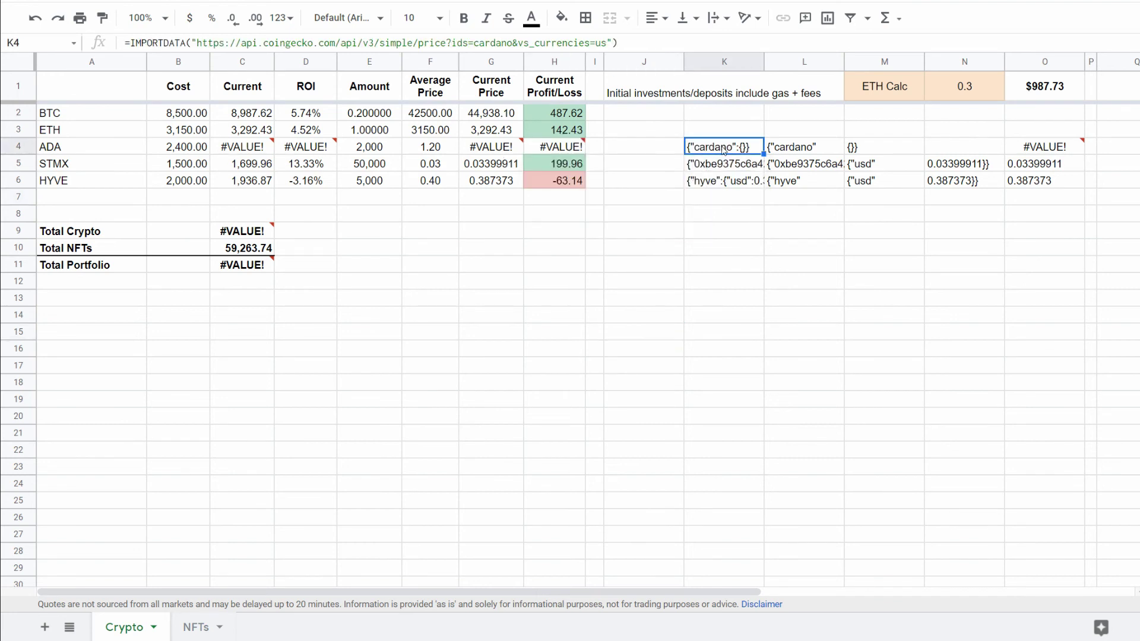
left_click(743, 266)
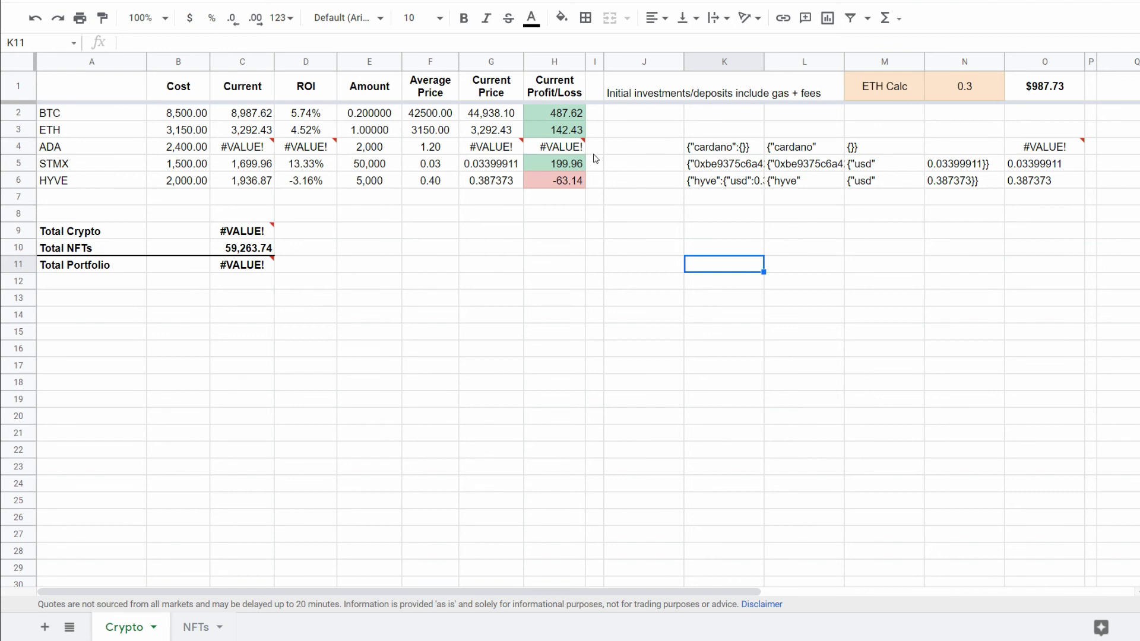
left_click(715, 153)
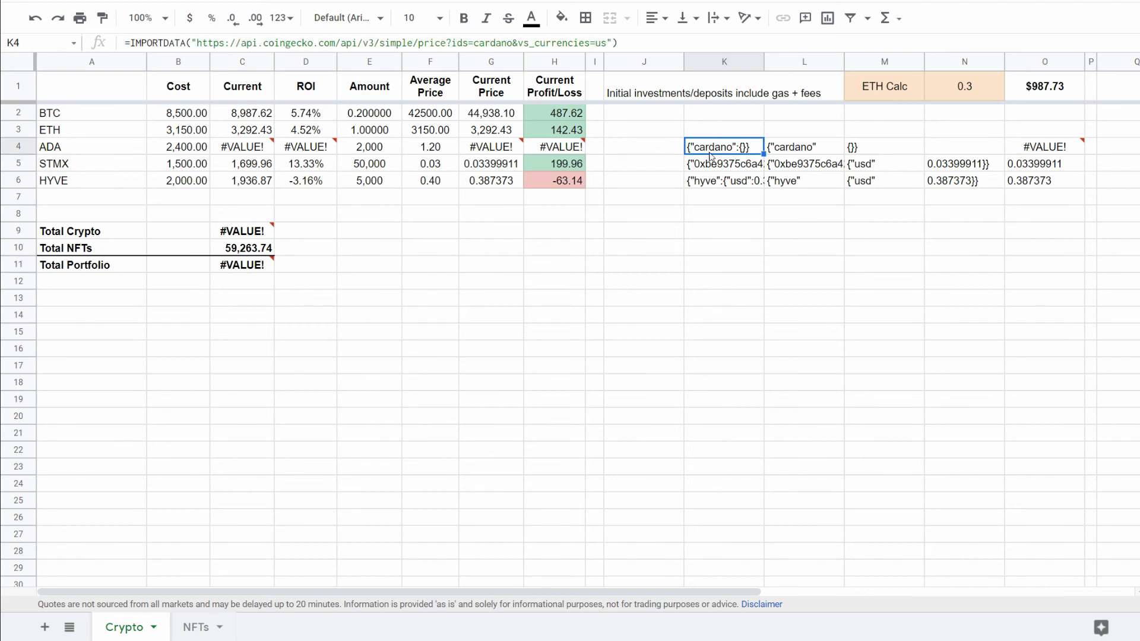
left_click(732, 218)
left_click(727, 146)
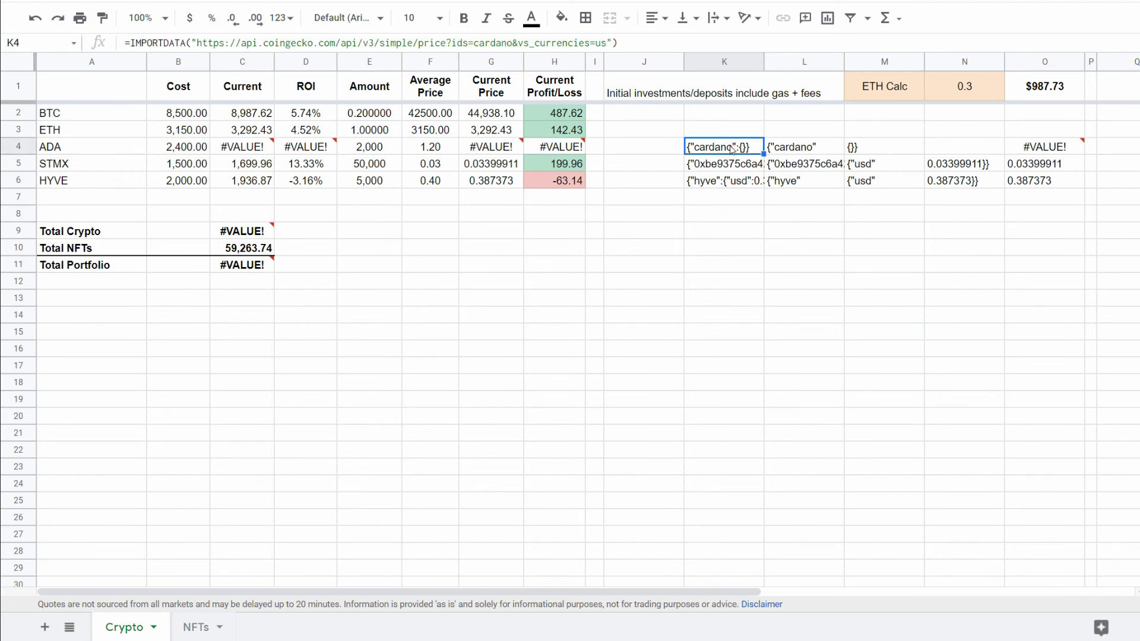
left_click(610, 46)
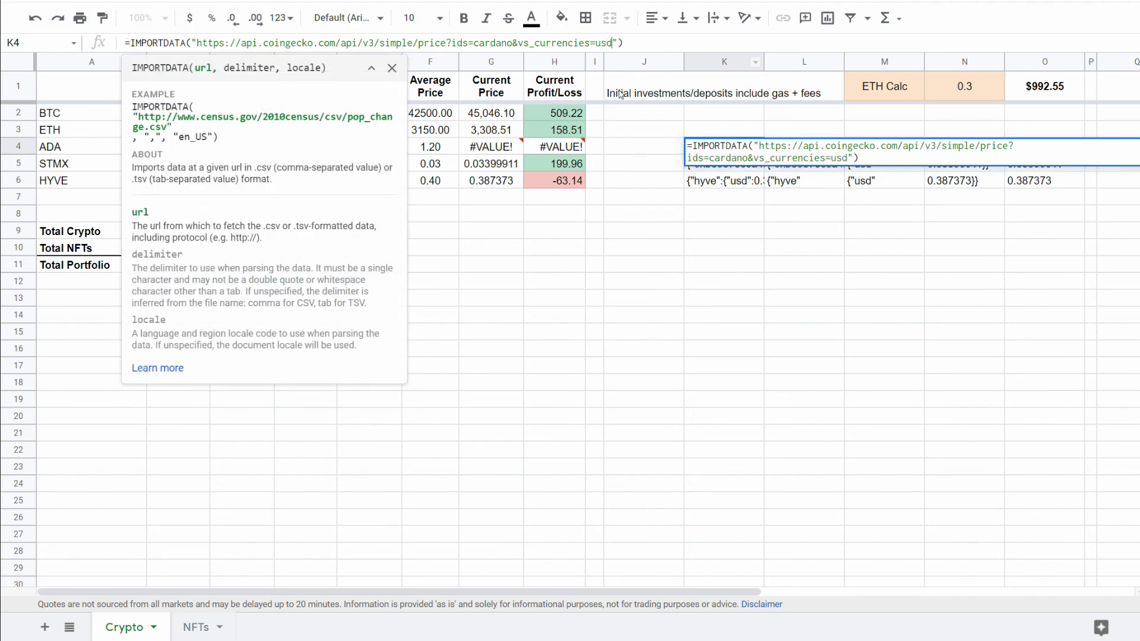
key("Return")
left_click(747, 254)
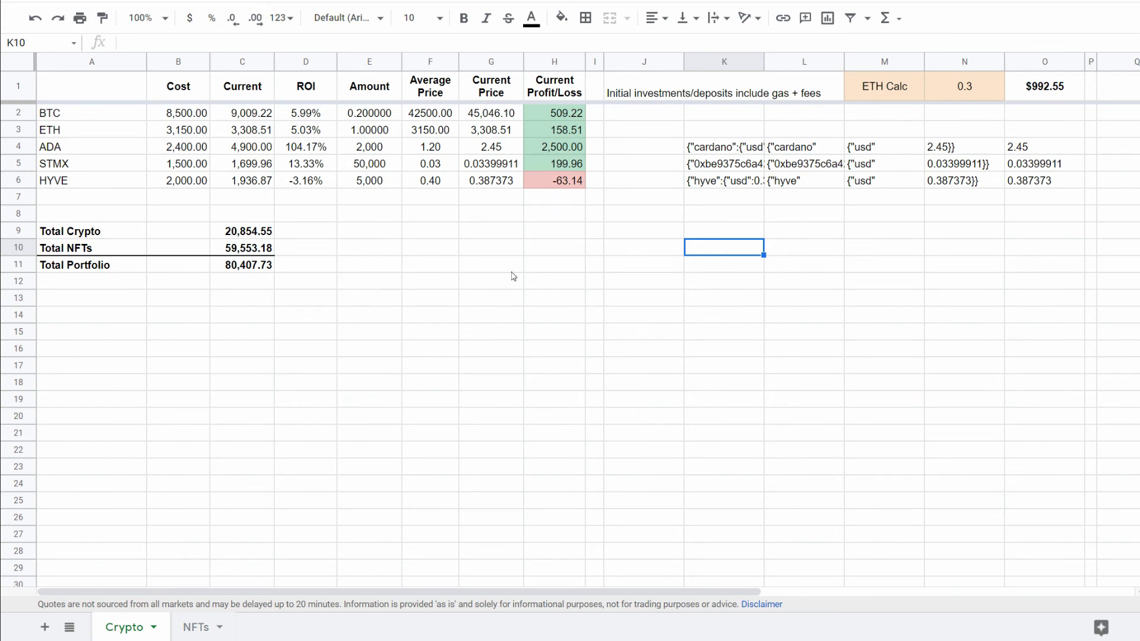
left_click(727, 385)
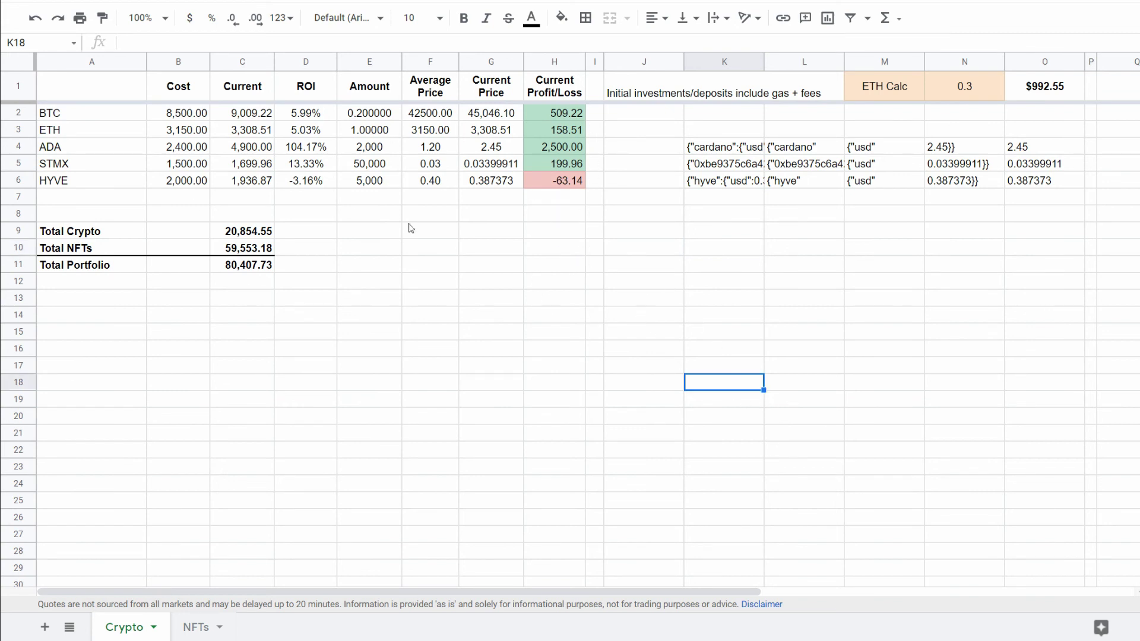
left_click(102, 92)
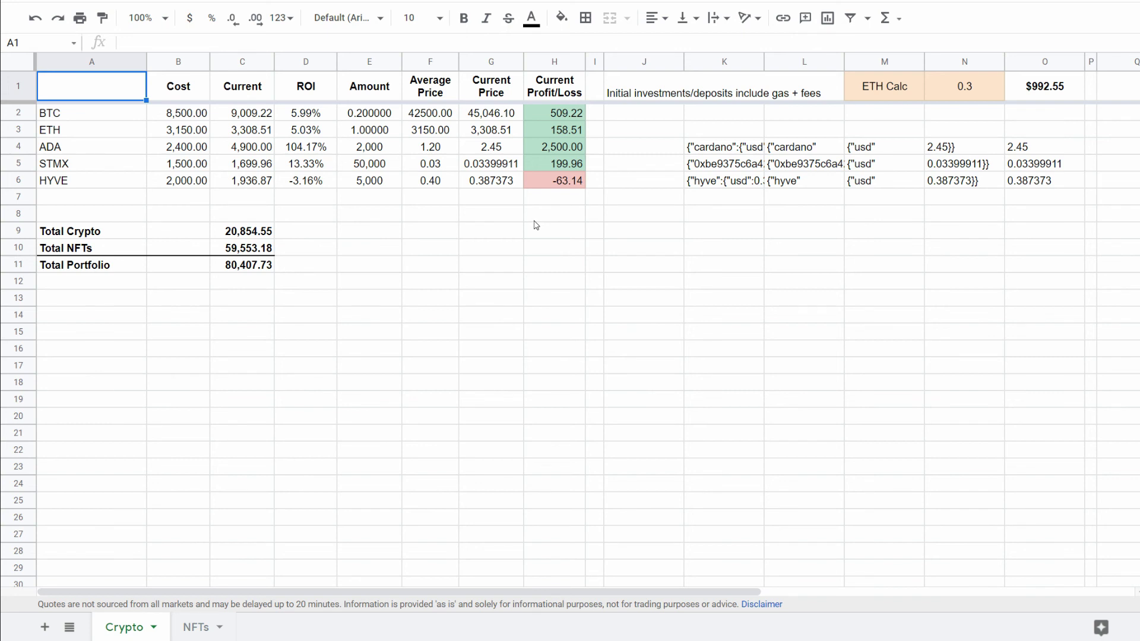
left_click(700, 369)
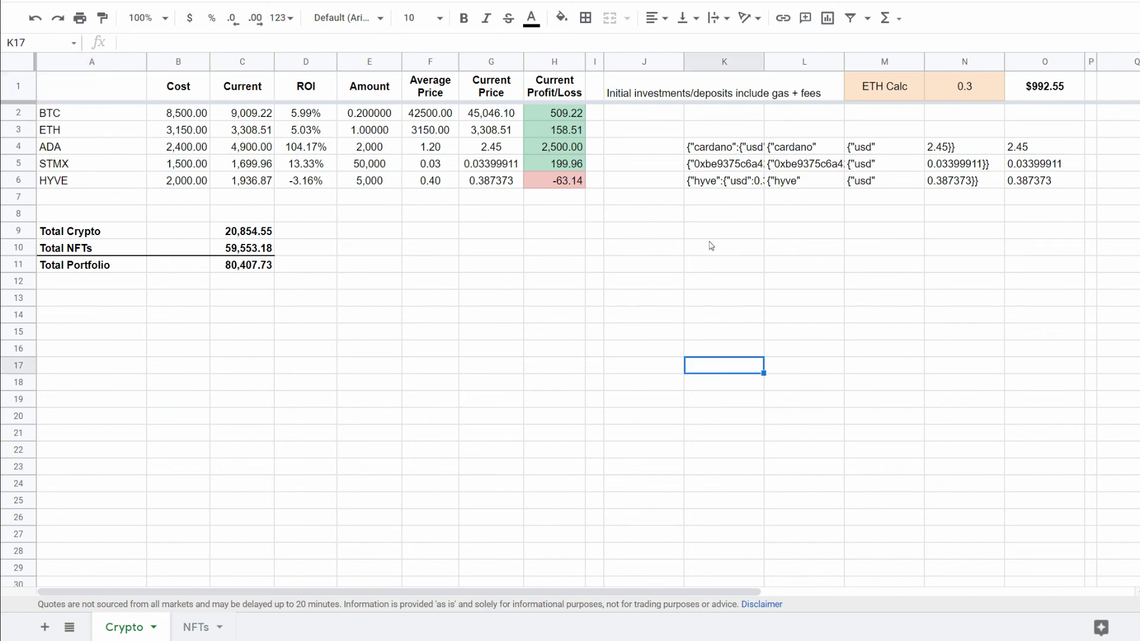
left_click(887, 268)
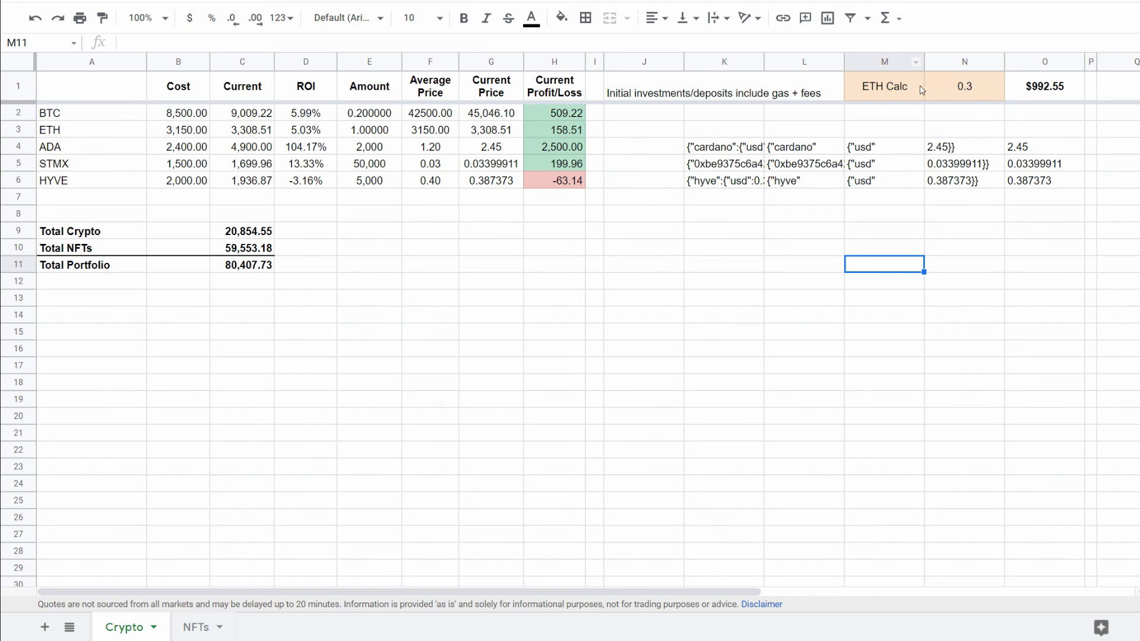
Change the ETH Calc amount in N1 from 0.3 to 0.25 and check O1's =G3*N1 value
left_click(959, 92)
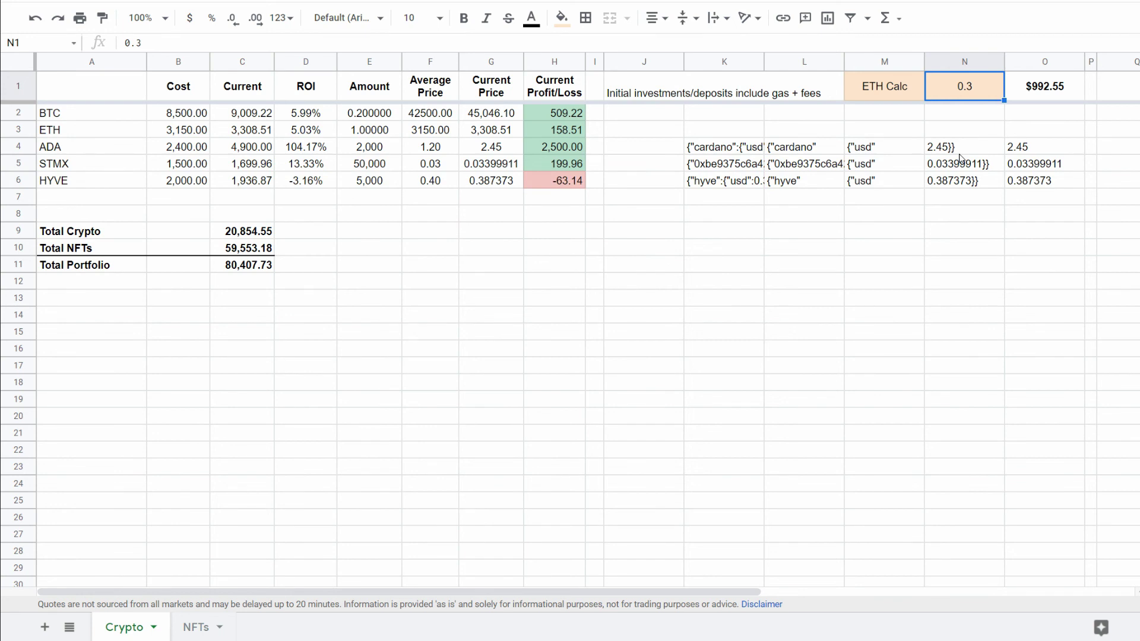
type("0.25")
key("Return")
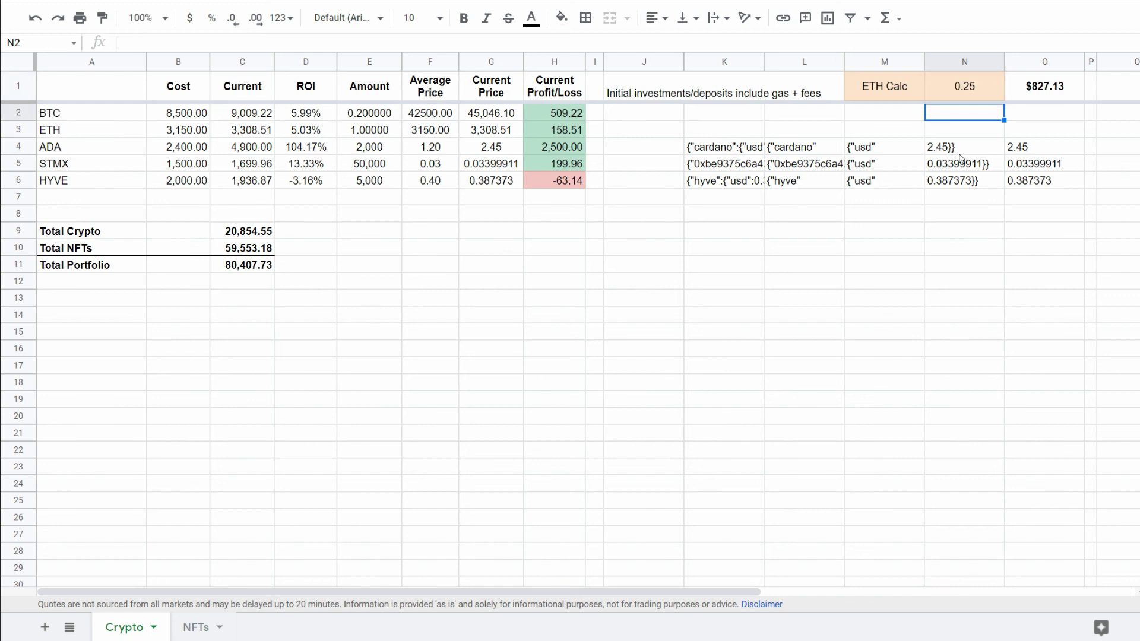
left_click(959, 94)
left_click(962, 331)
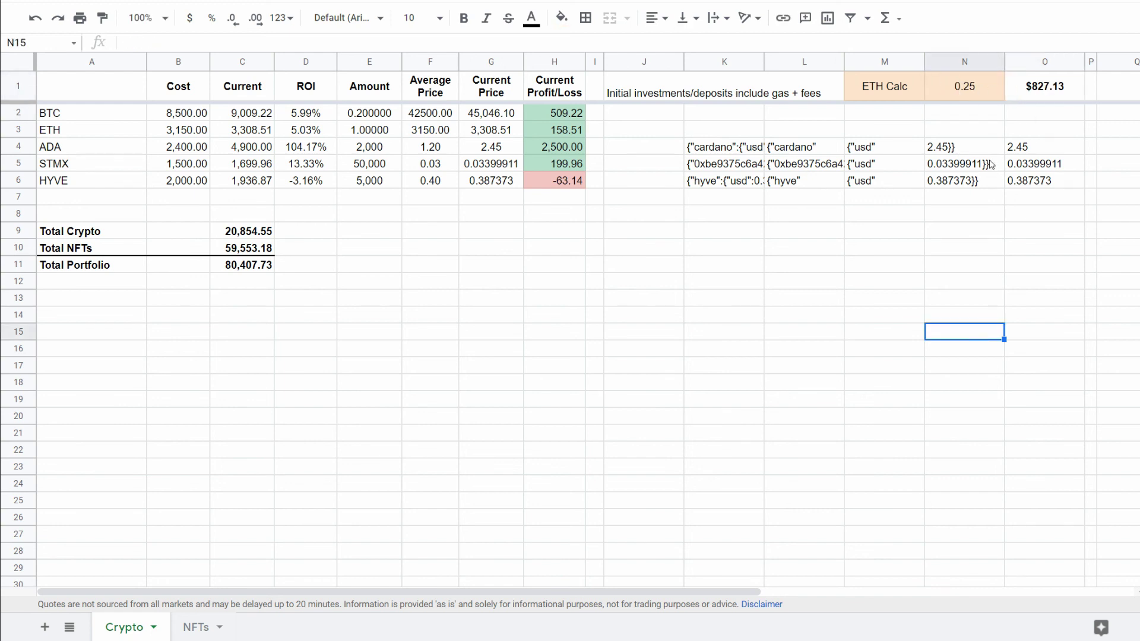
left_click(1042, 87)
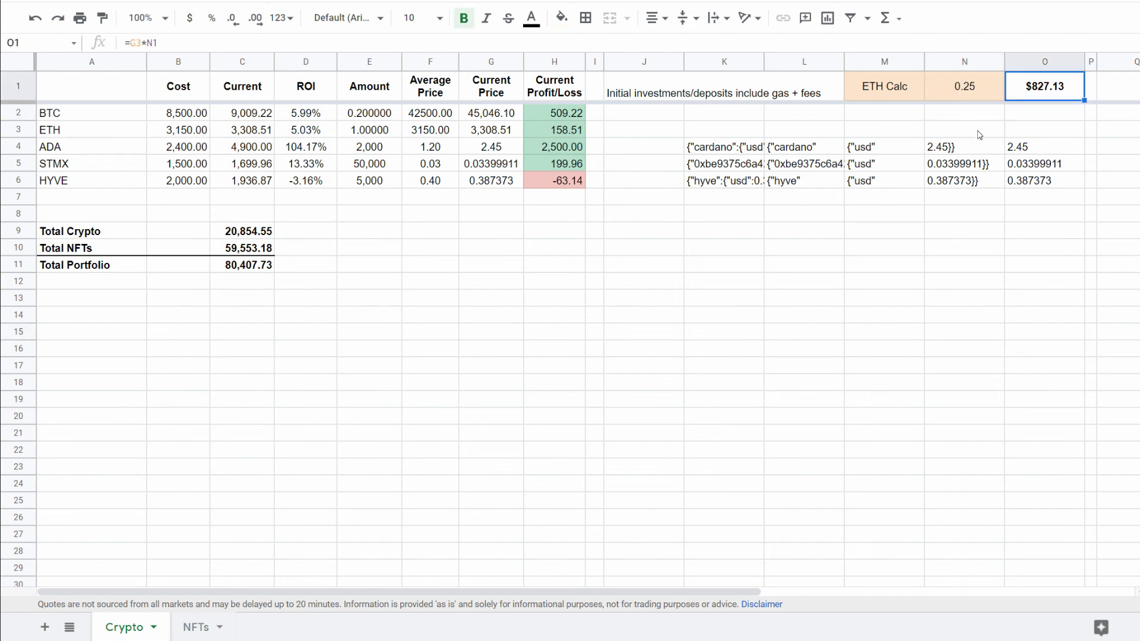
left_click(968, 88)
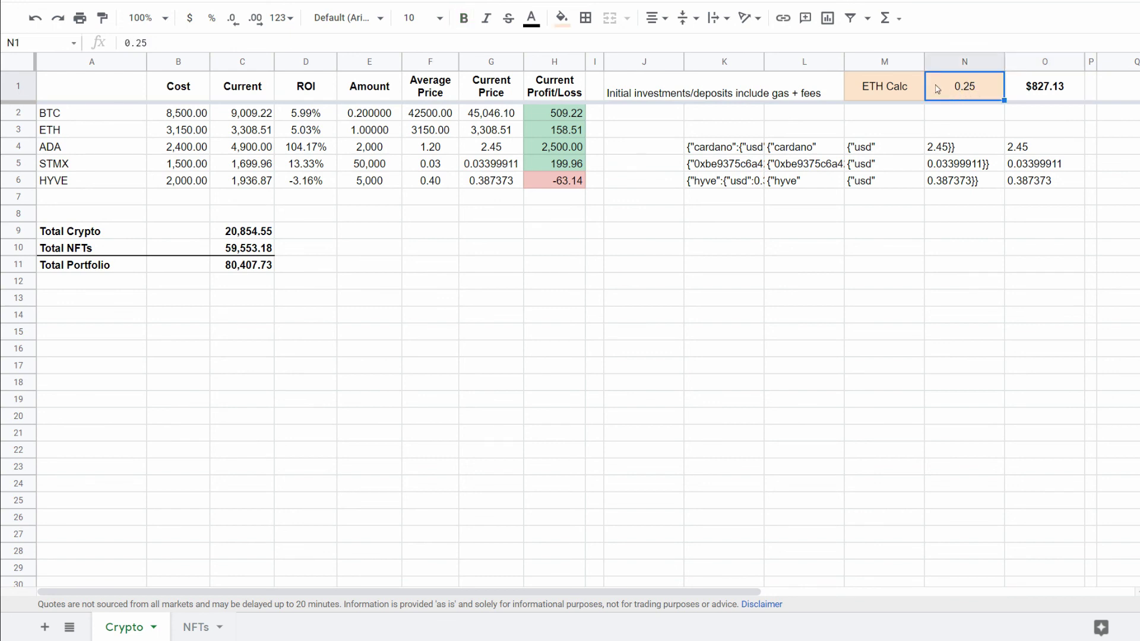
left_click(1049, 86)
left_click(985, 91)
left_click(199, 628)
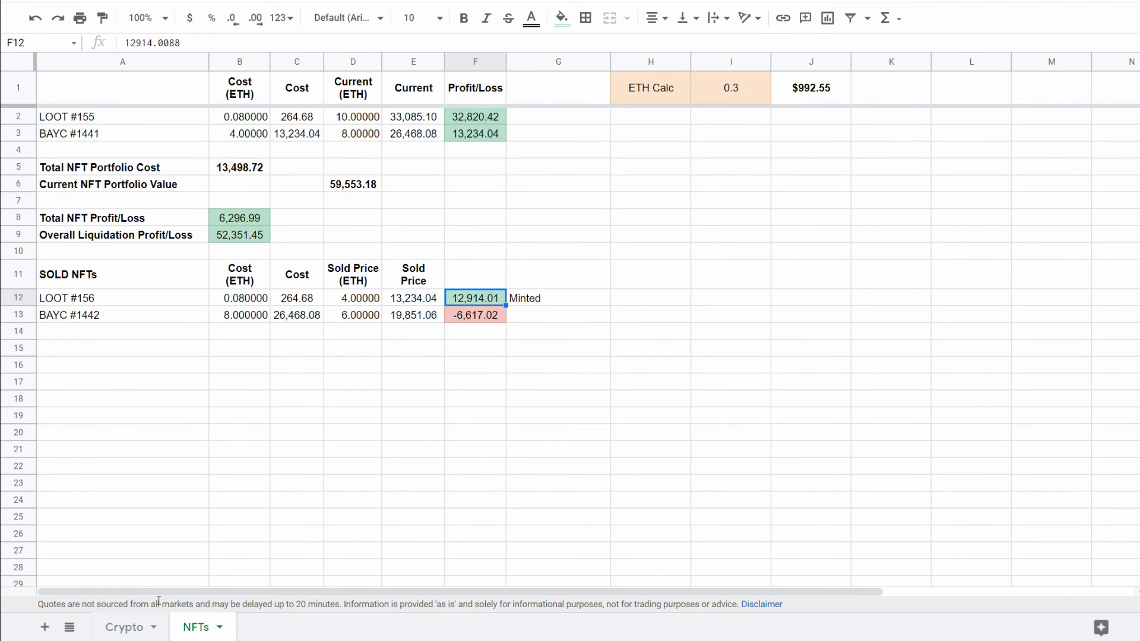
left_click(125, 629)
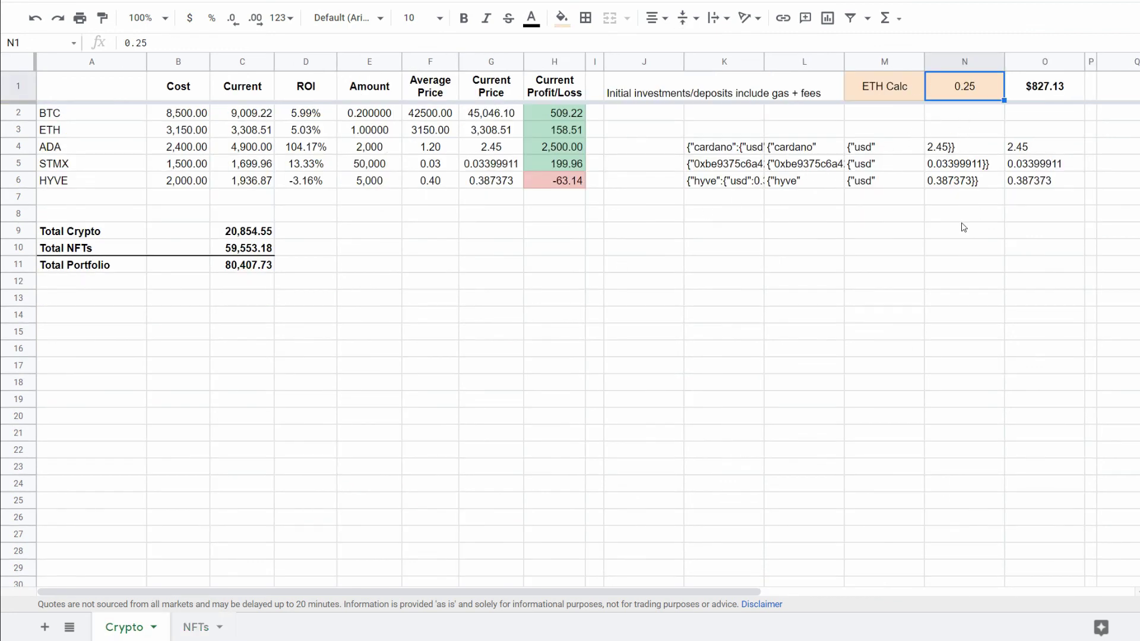
left_click(772, 250)
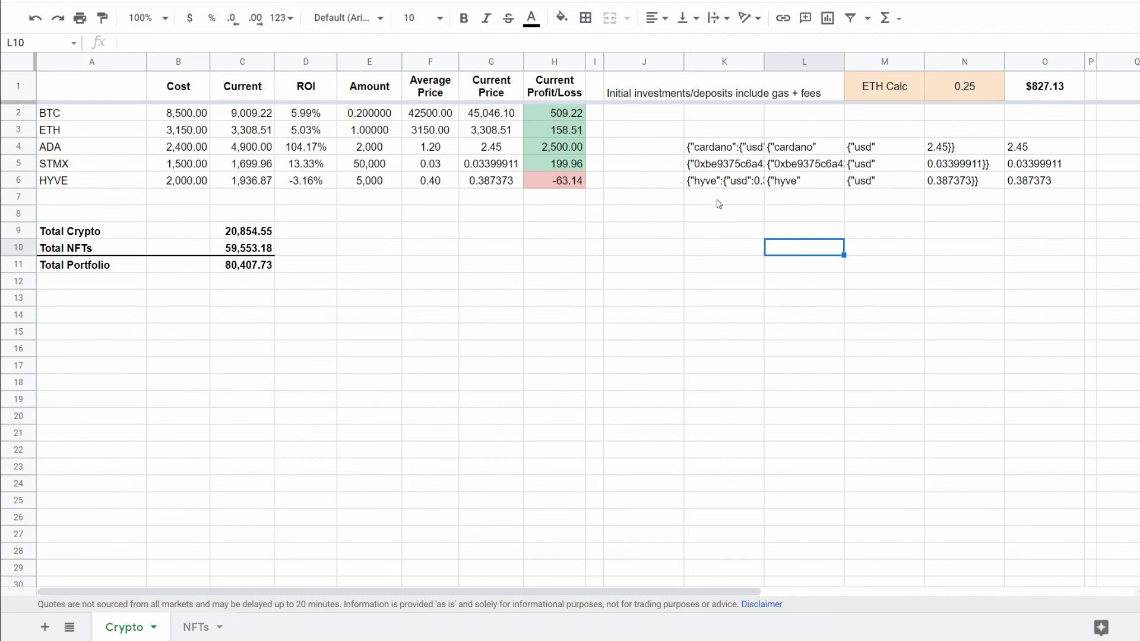
left_click(713, 230)
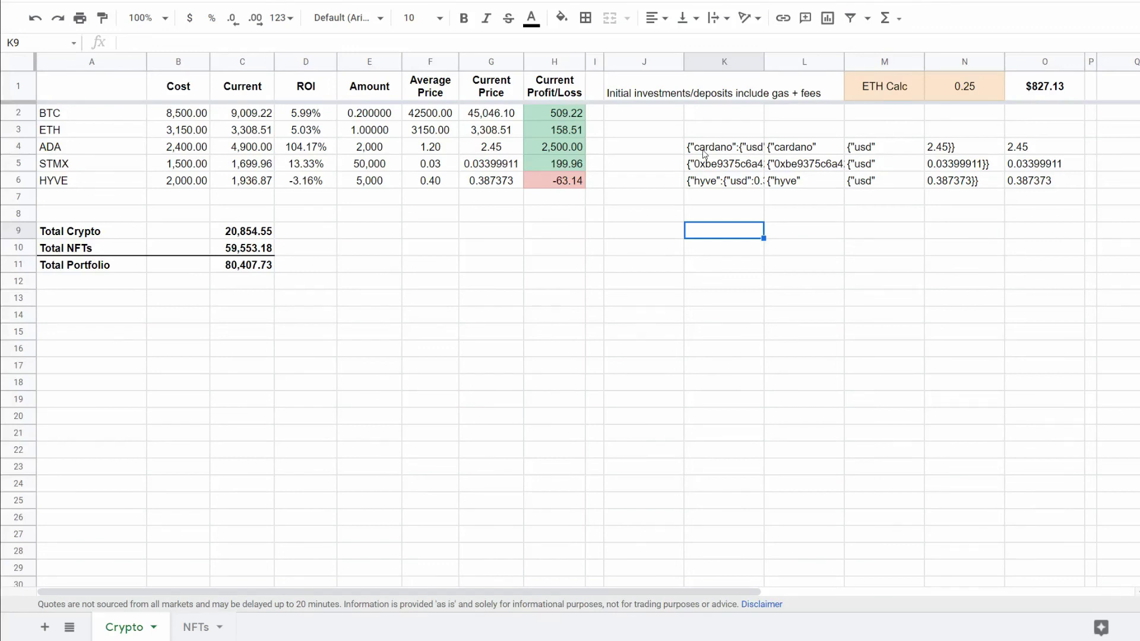